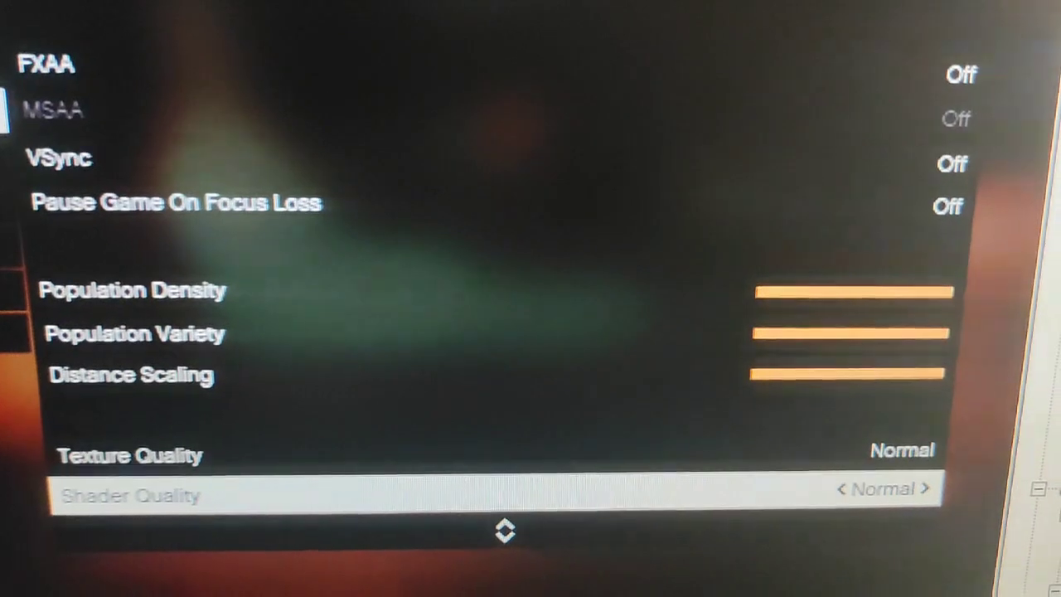
Review the remaining Graphics options from Shader Quality down to Restore Defaults and return to the settings categories
{"action": "key", "text": "Down"}
{"action": "key", "text": "Down"}
{"action": "key", "text": "Down"}
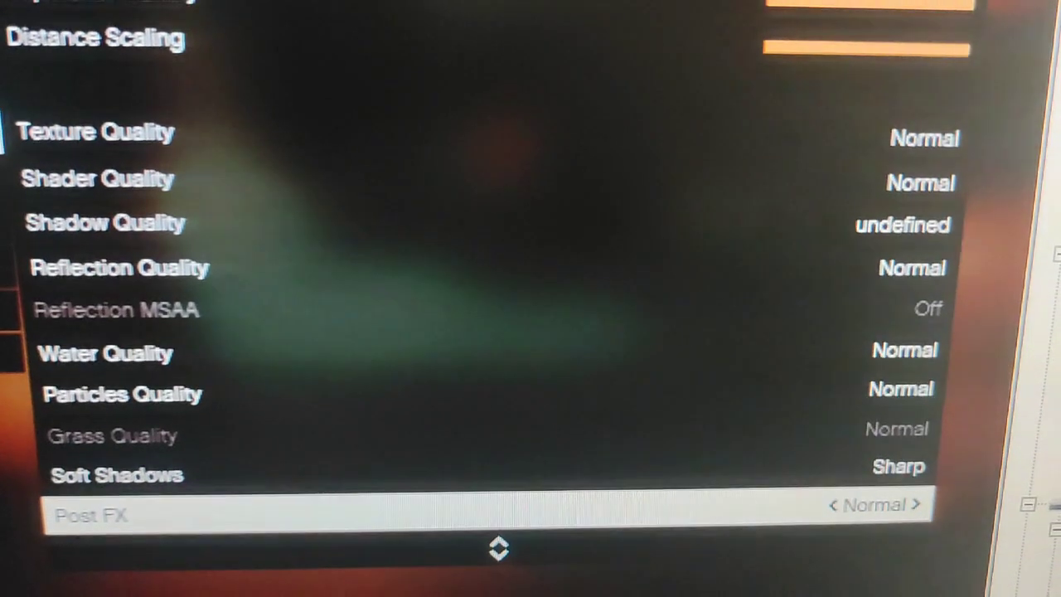
{"action": "key", "text": "Down"}
{"action": "key", "text": "Down"}
{"action": "key", "text": "Down"}
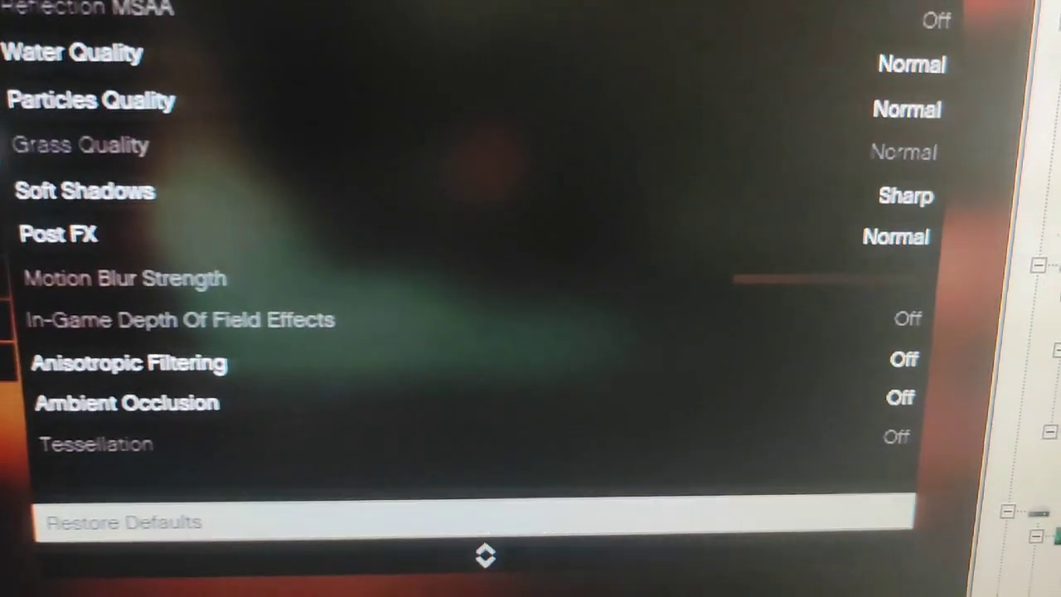
{"action": "key", "text": "Escape"}
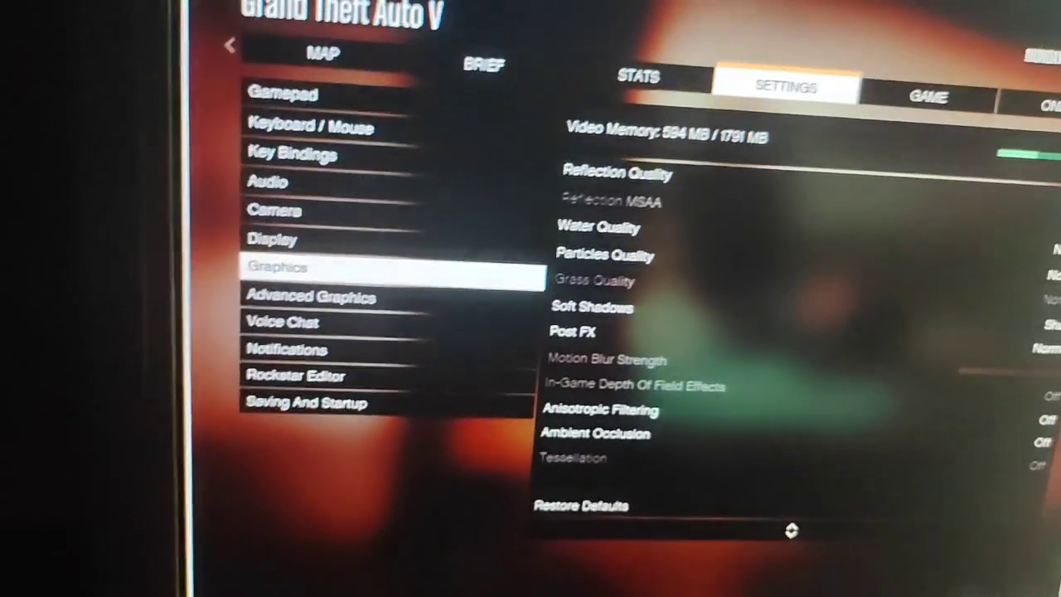
Open the Advanced Graphics settings and review the options down to Frame Scaling Mode
{"action": "key", "text": "Down"}
{"action": "key", "text": "Return"}
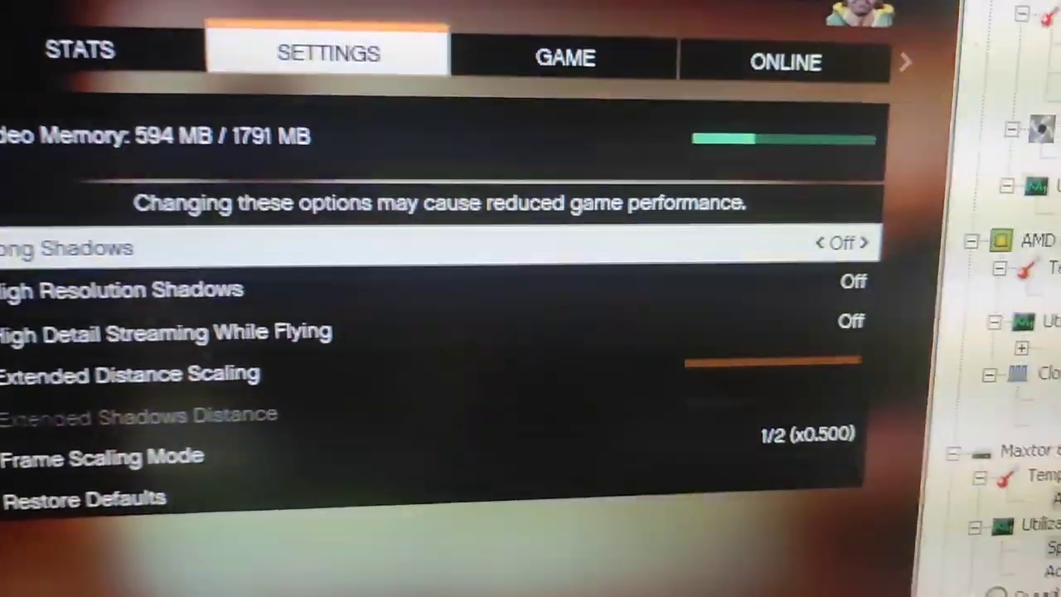
{"action": "key", "text": "Down"}
{"action": "key", "text": "Down"}
{"action": "key", "text": "Down"}
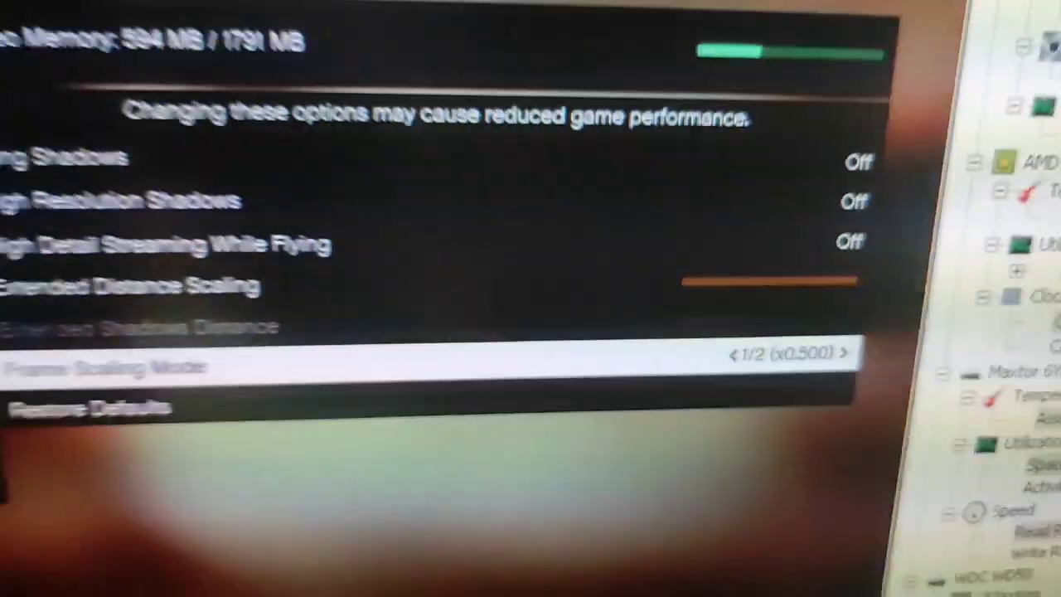
Try Frame Scaling Mode at Off and return it to 1/2 (x0.500)
{"action": "key", "text": "Left"}
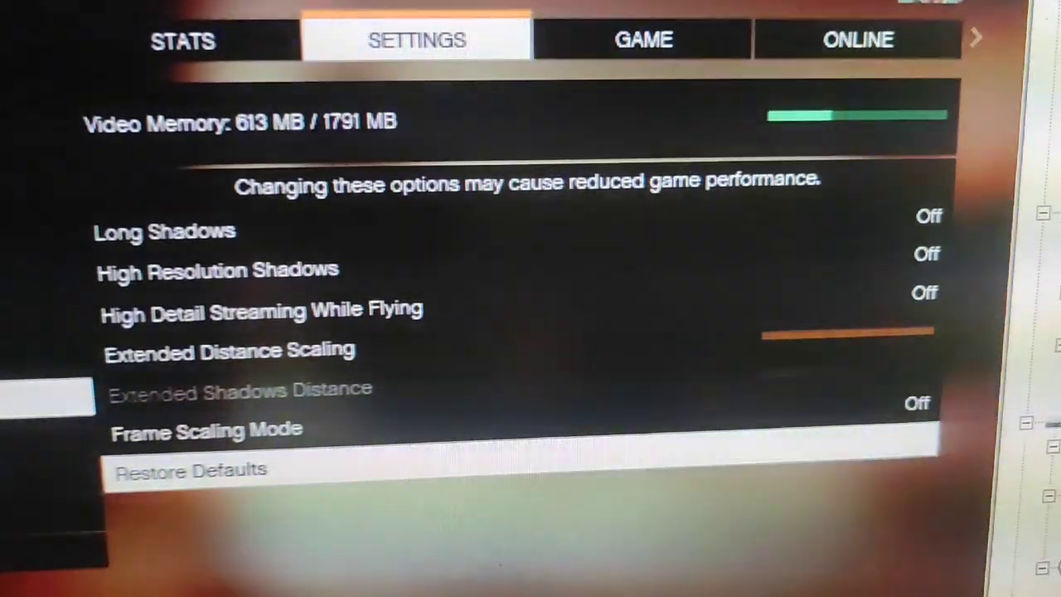
{"action": "key", "text": "Up"}
{"action": "key", "text": "Left"}
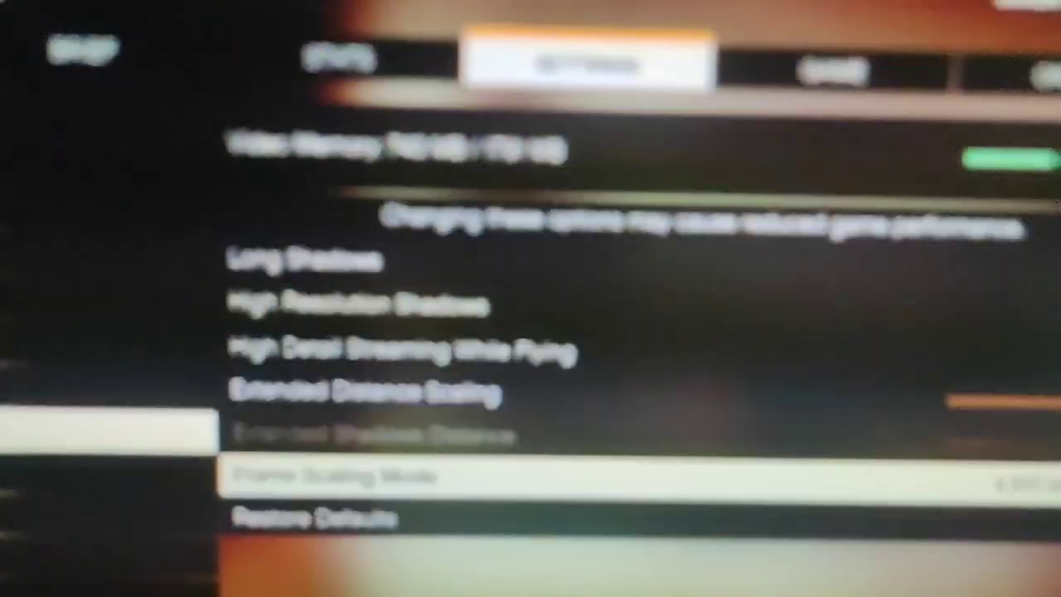
{"action": "key", "text": "Right"}
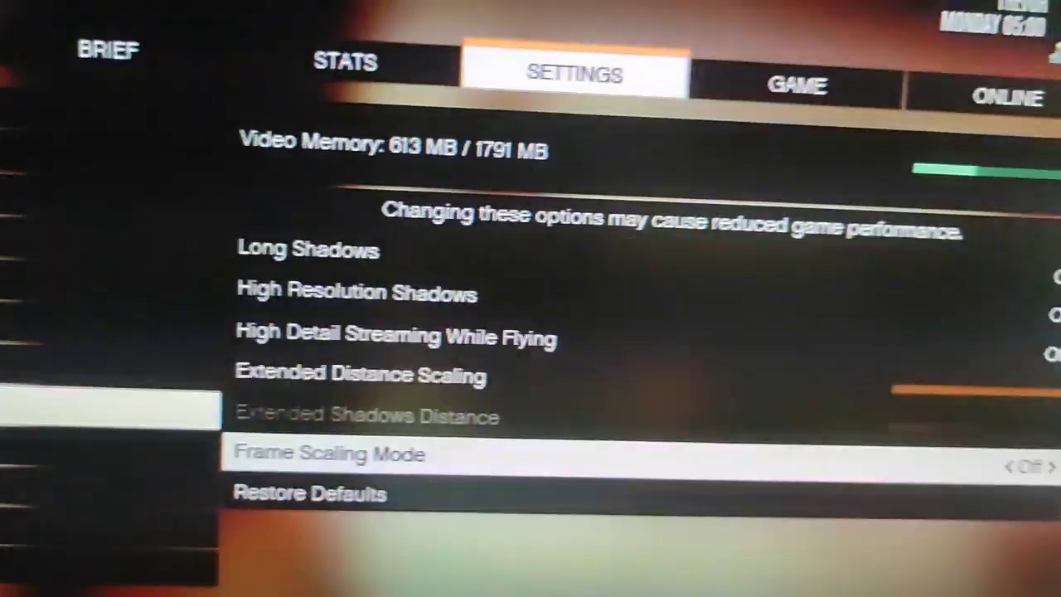
{"action": "key", "text": "Right"}
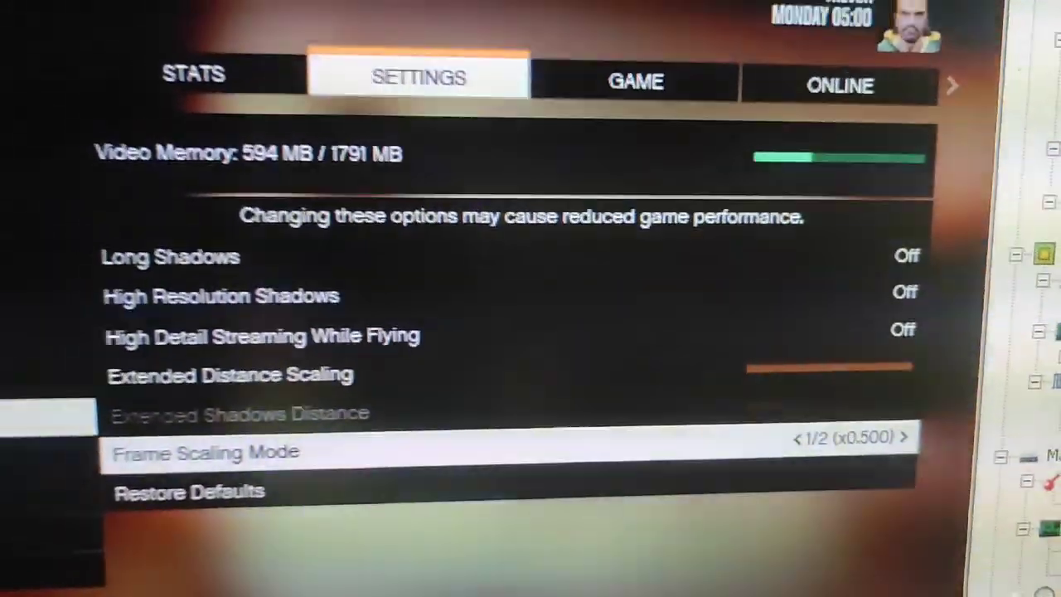
Leave the settings and exit Grand Theft Auto V to the Windows desktop, confirming the exit
{"action": "key", "text": "Escape"}
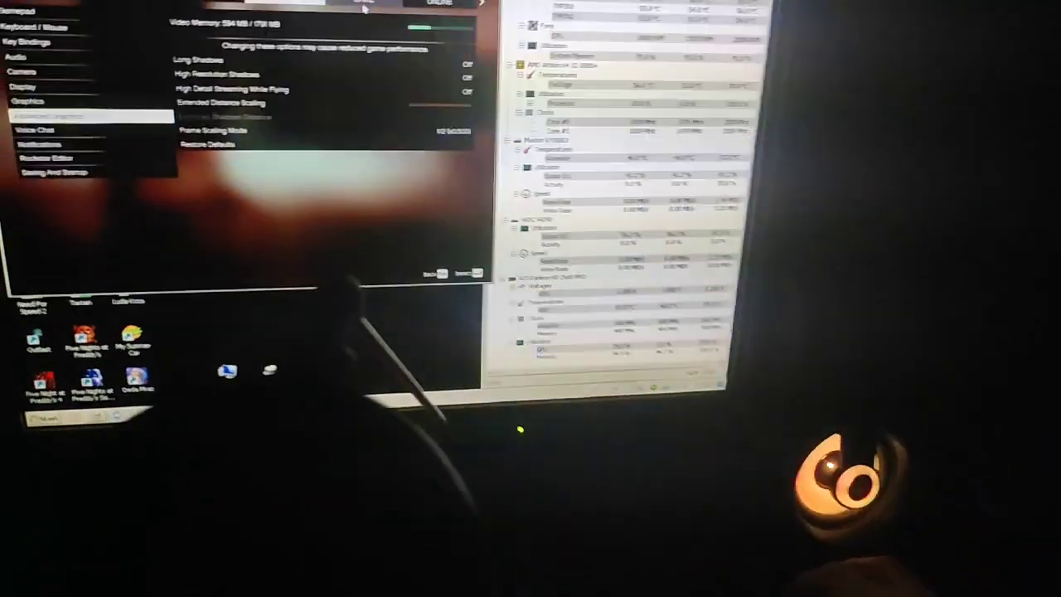
{"action": "key", "text": "Escape"}
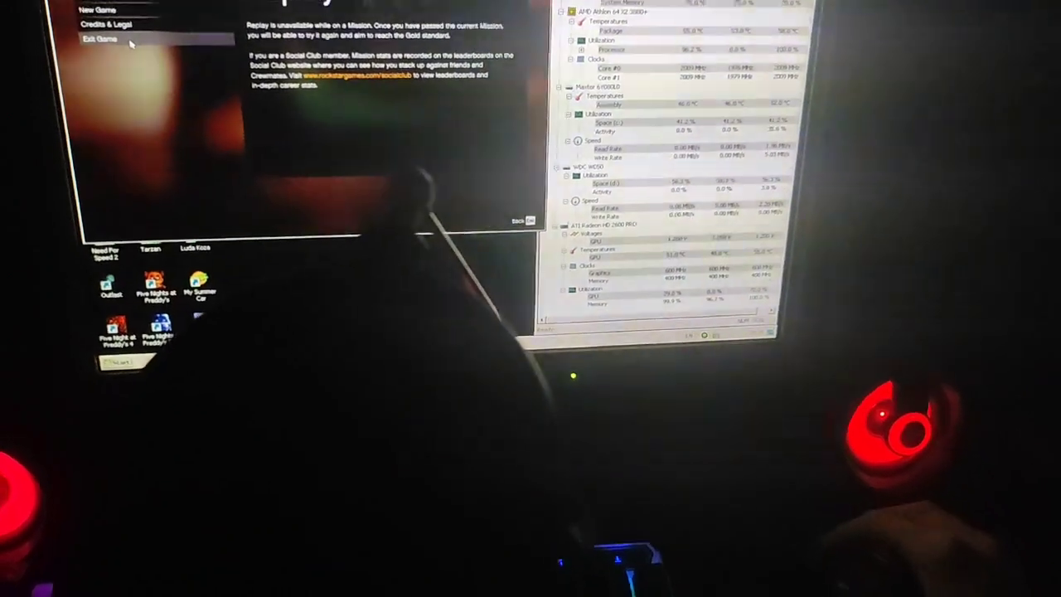
{"action": "left_click", "coordinate": [103, 18]}
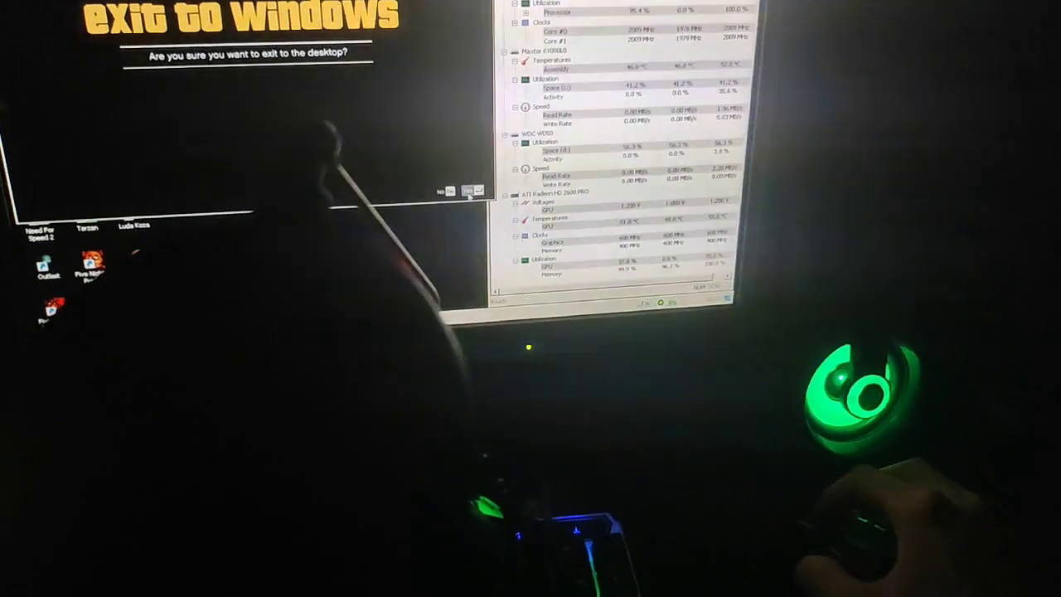
{"action": "left_click", "coordinate": [473, 180]}
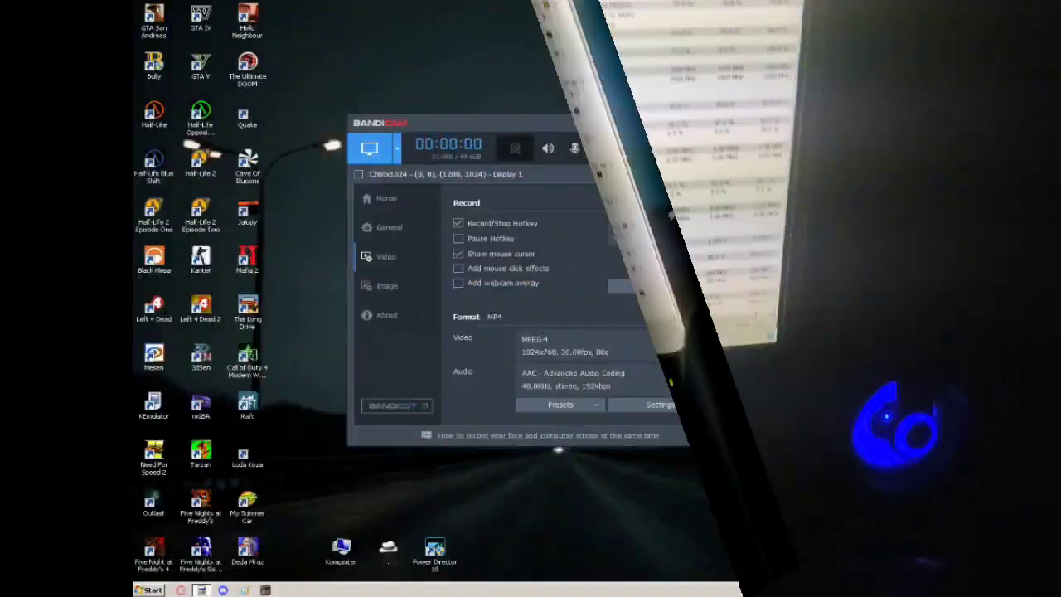
Minimize the Bandicam window and open the Rockstar Games > GTA V folder in the Documents library
{"action": "left_click", "coordinate": [700, 124]}
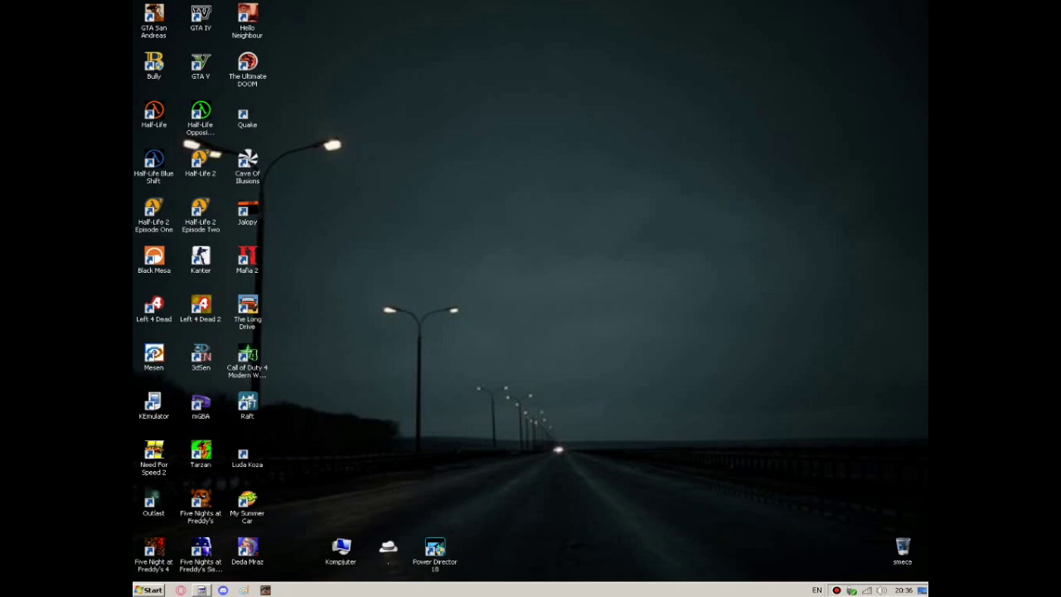
{"action": "left_click", "coordinate": [149, 589]}
{"action": "left_click", "coordinate": [329, 315]}
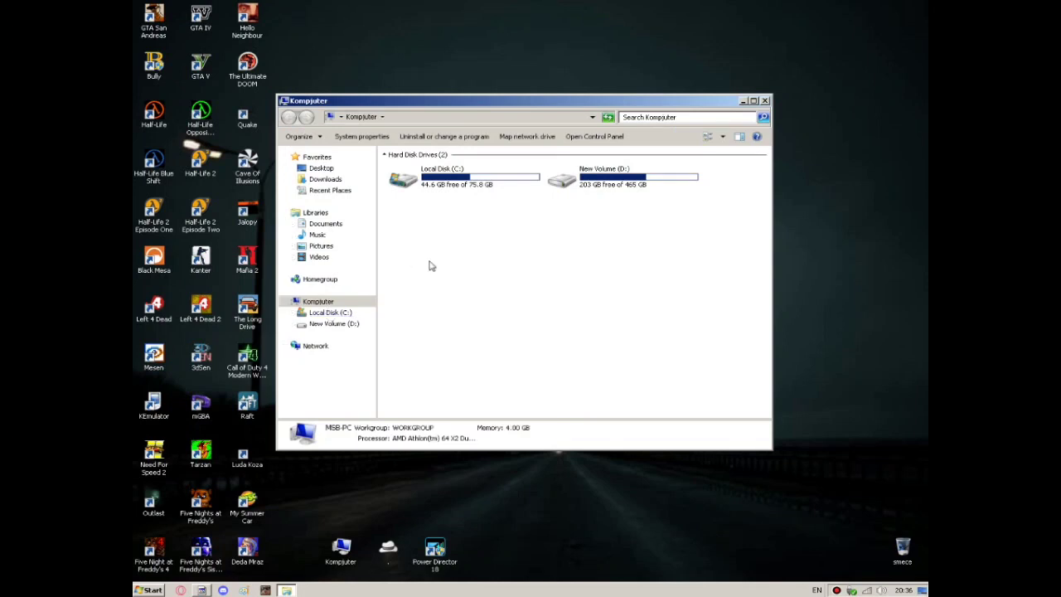
{"action": "left_click", "coordinate": [340, 225]}
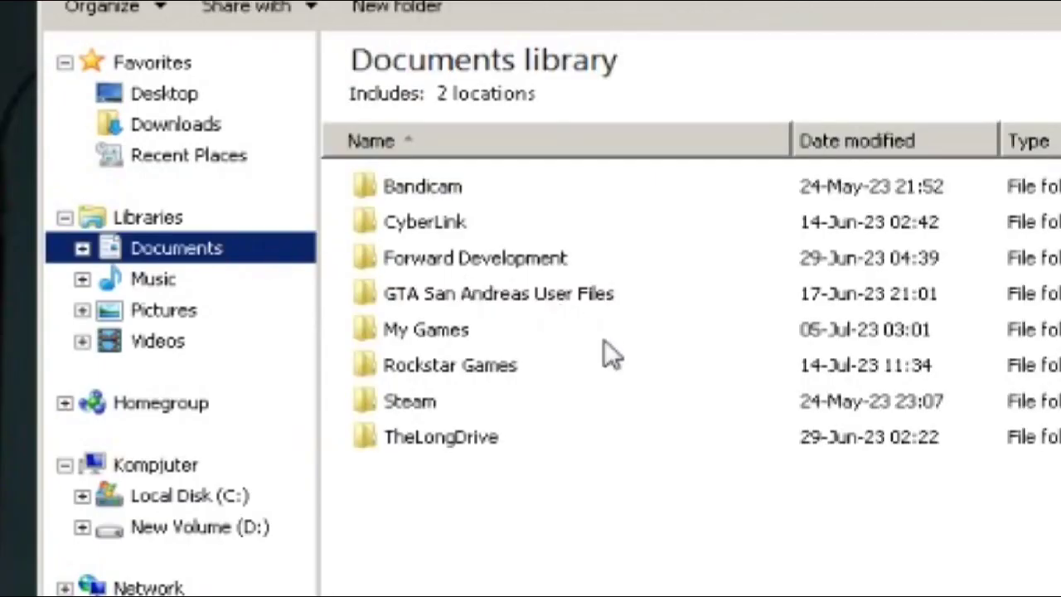
{"action": "double_click", "coordinate": [622, 369]}
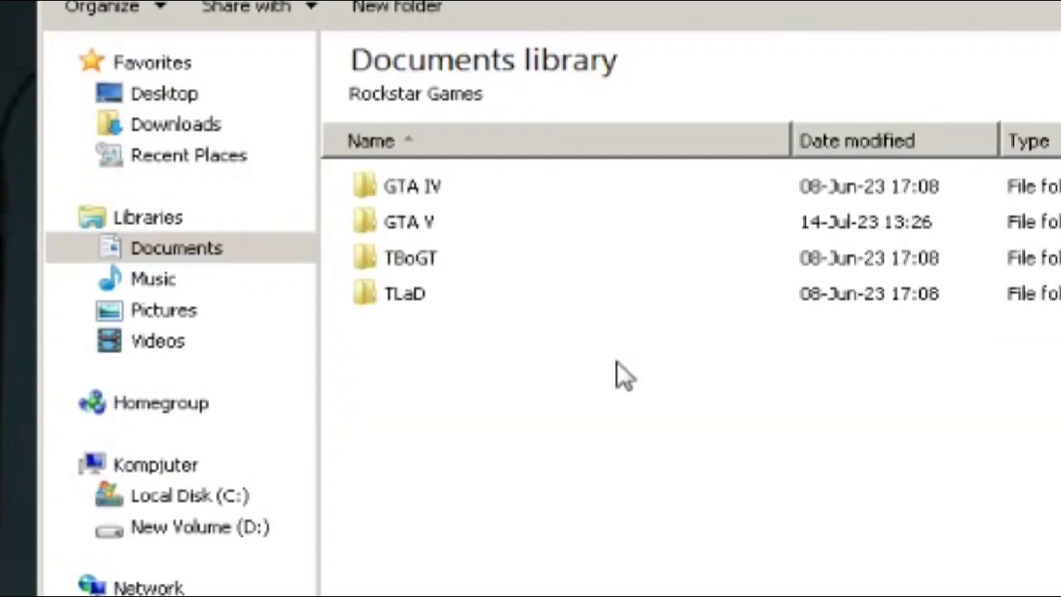
{"action": "left_click", "coordinate": [575, 219]}
{"action": "double_click", "coordinate": [575, 220]}
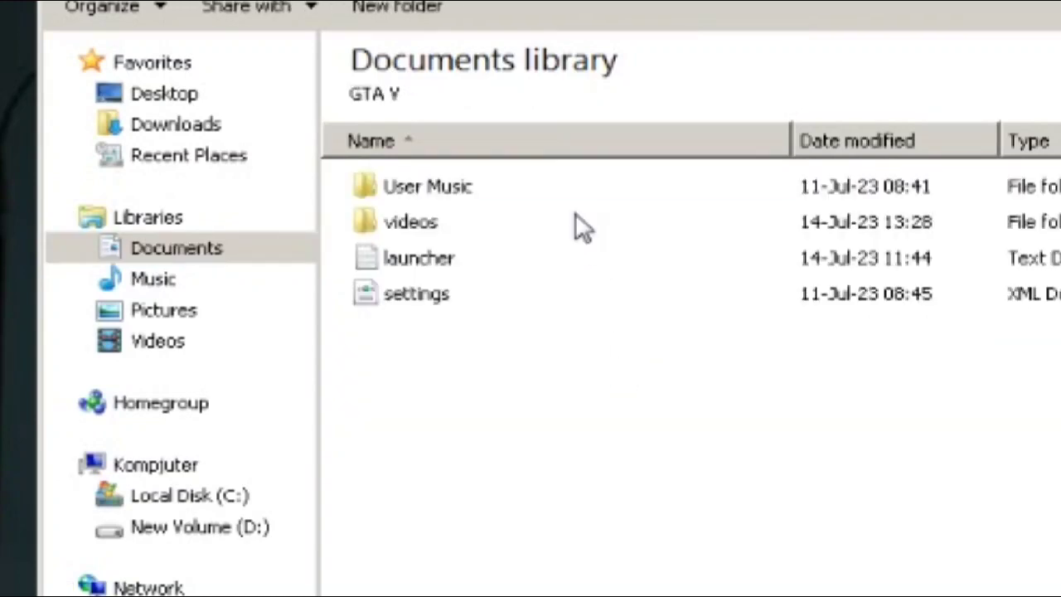
Open the settings XML document with Notepad, close the folder window and maximize the file
{"action": "left_click", "coordinate": [638, 302]}
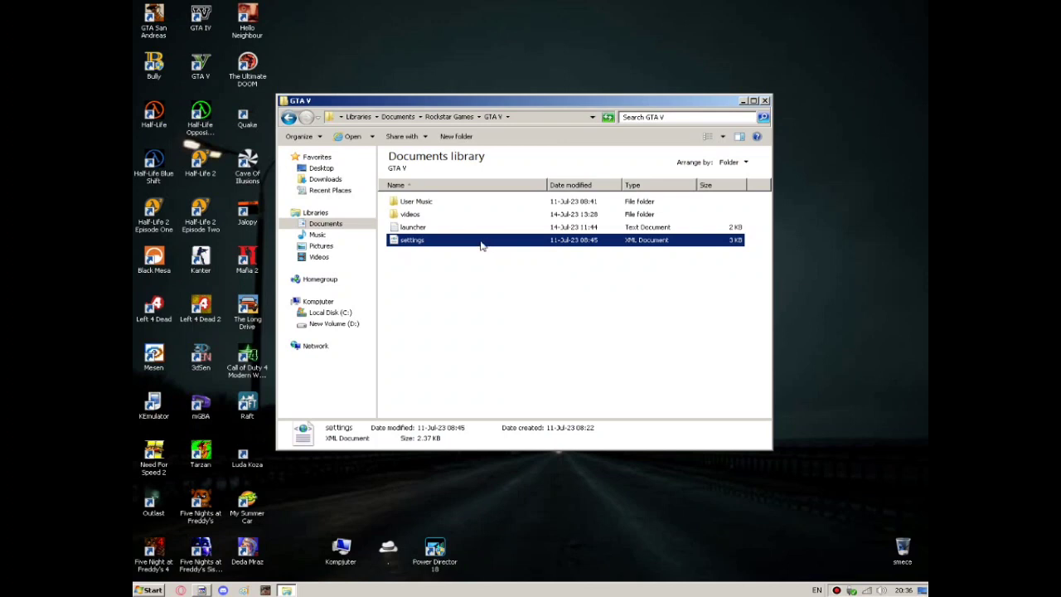
{"action": "right_click", "coordinate": [480, 241]}
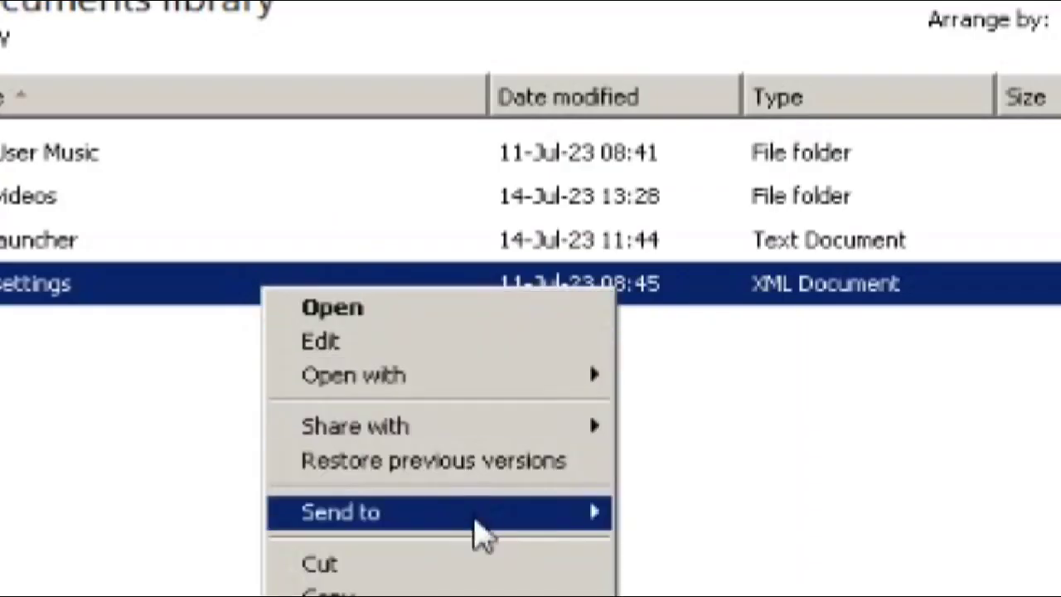
{"action": "mouse_move", "coordinate": [504, 383]}
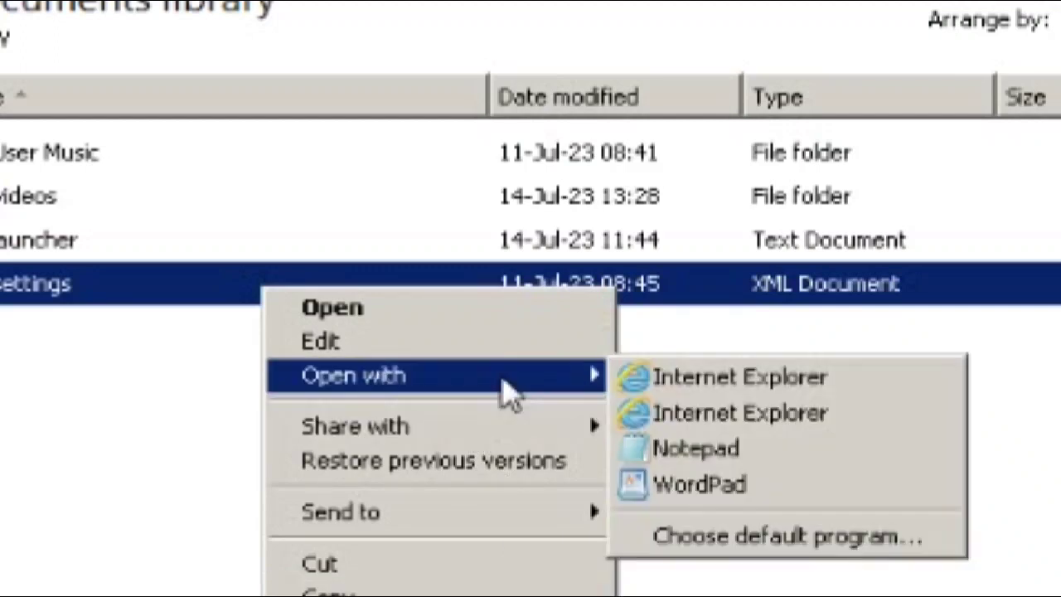
{"action": "left_click", "coordinate": [796, 460]}
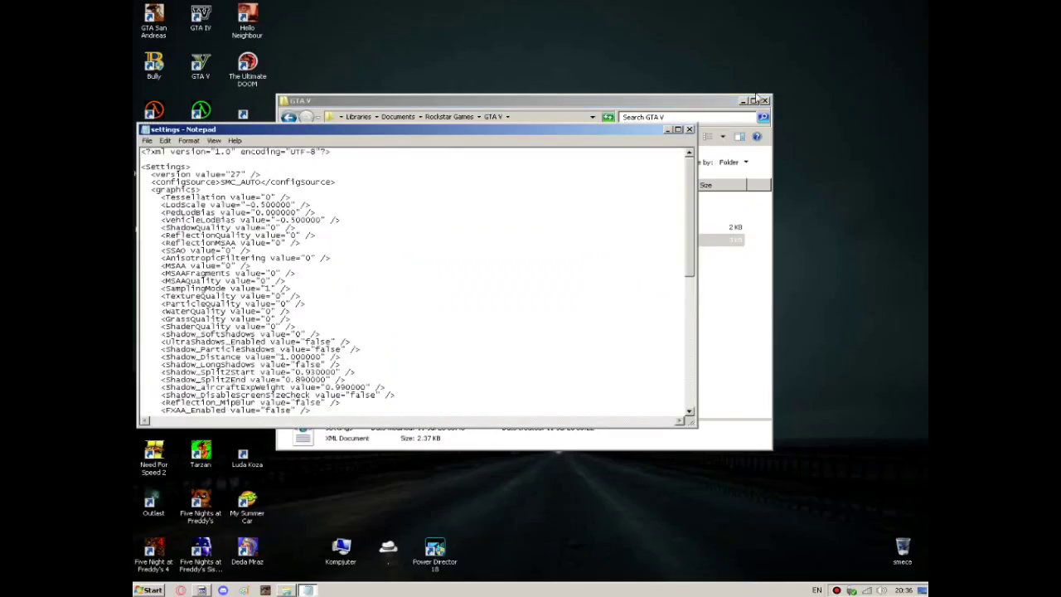
{"action": "left_click", "coordinate": [764, 103]}
{"action": "left_click", "coordinate": [678, 128]}
Examine the whole settings file, highlighting the text from the XML header through the AspectRatio line
{"action": "scroll", "coordinate": [405, 247], "scroll_direction": "down", "scroll_amount": 1}
{"action": "scroll", "coordinate": [405, 247], "scroll_direction": "up", "scroll_amount": 1}
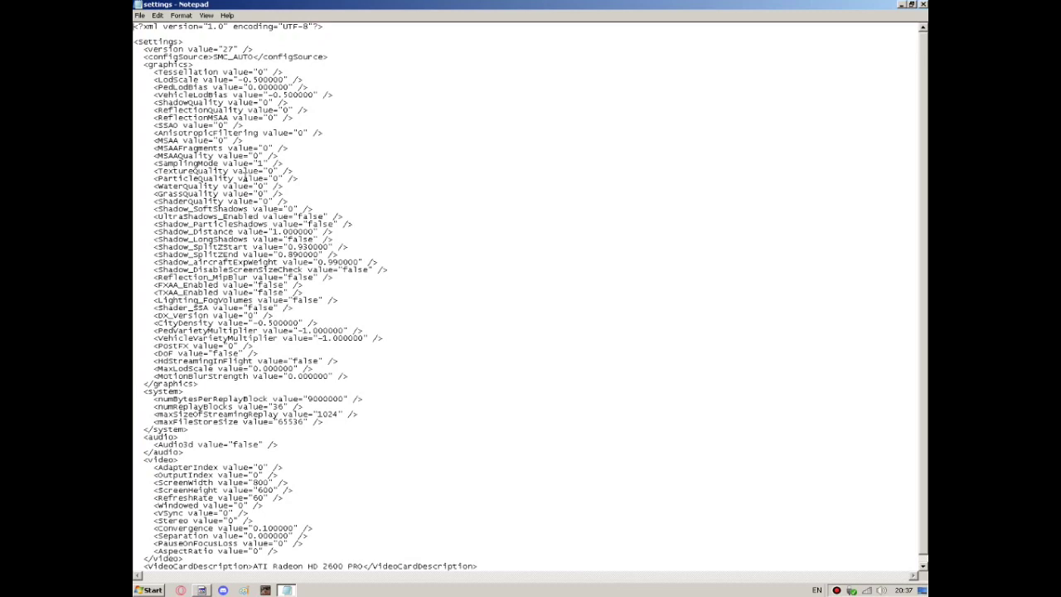
{"action": "scroll", "coordinate": [243, 176], "scroll_direction": "down", "scroll_amount": 1}
{"action": "scroll", "coordinate": [243, 176], "scroll_direction": "up", "scroll_amount": 1}
{"action": "scroll", "coordinate": [244, 177], "scroll_direction": "down", "scroll_amount": 1}
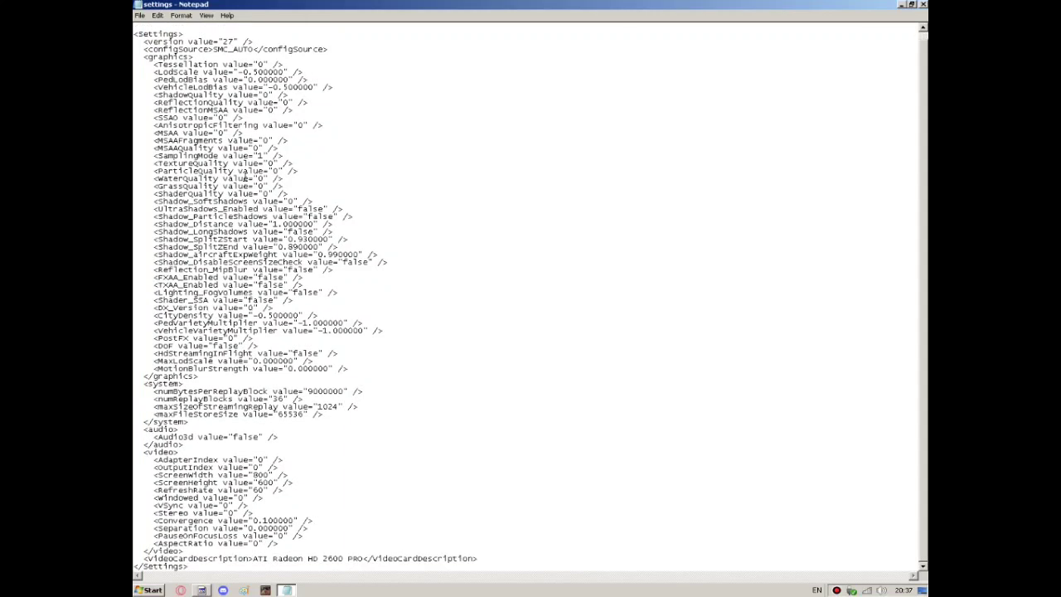
{"action": "scroll", "coordinate": [244, 177], "scroll_direction": "up", "scroll_amount": 1}
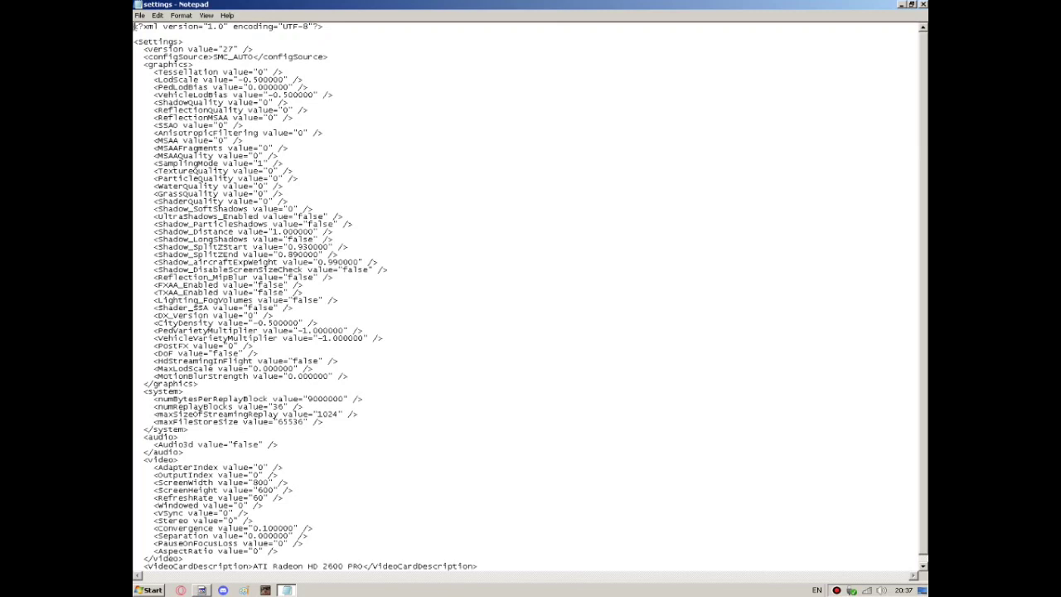
{"action": "left_click_drag", "start_coordinate": [135, 26], "coordinate": [372, 544]}
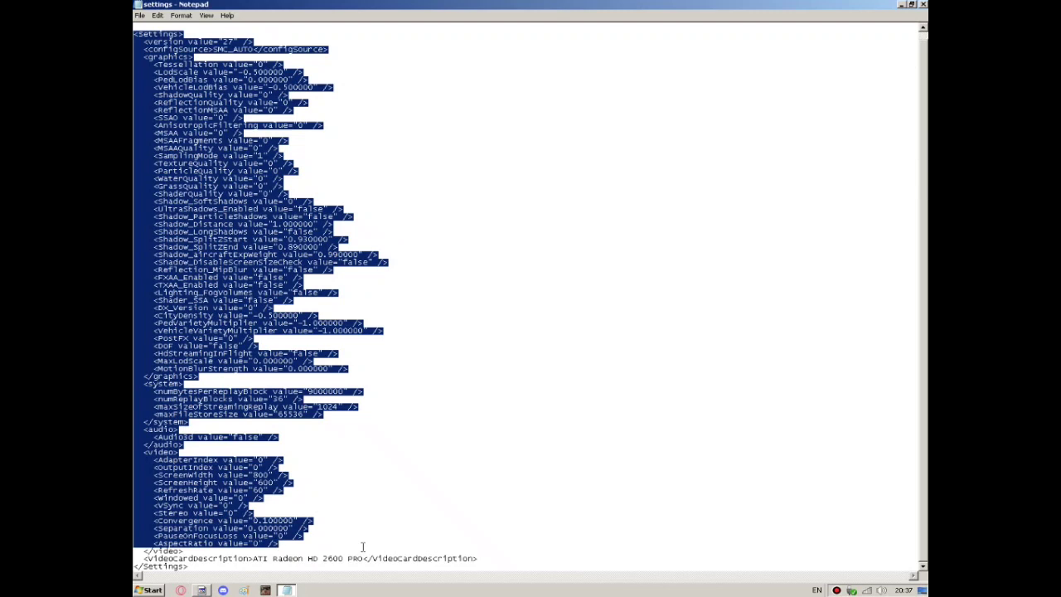
{"action": "left_click_drag", "start_coordinate": [363, 547], "coordinate": [335, 546]}
{"action": "left_click", "coordinate": [303, 547]}
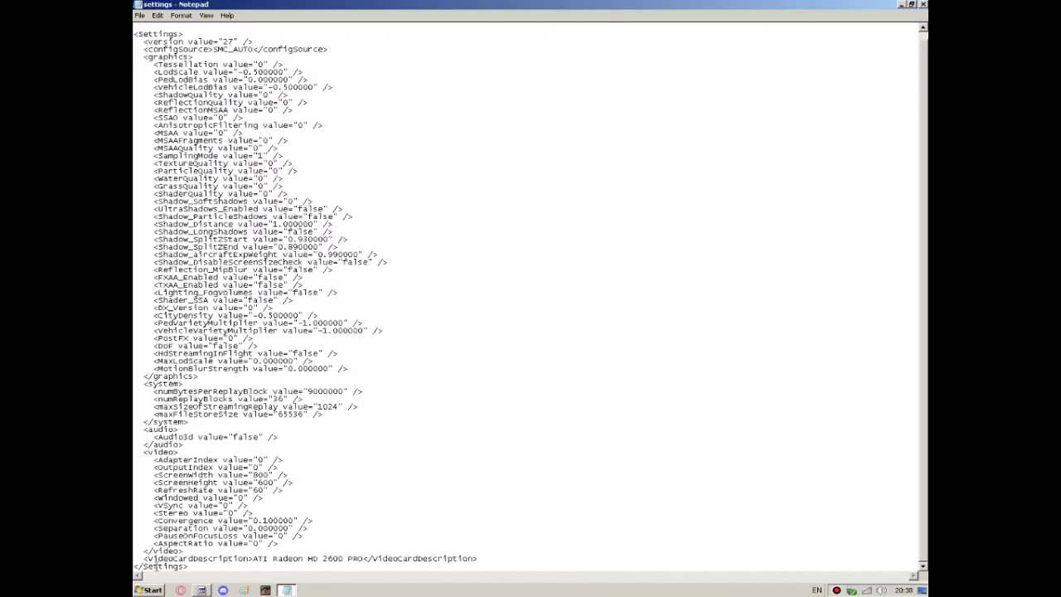
Highlight the closing lines of the file, from AspectRatio through the VideoCardDescription to the final Settings tag
{"action": "left_click_drag", "start_coordinate": [149, 552], "coordinate": [207, 570]}
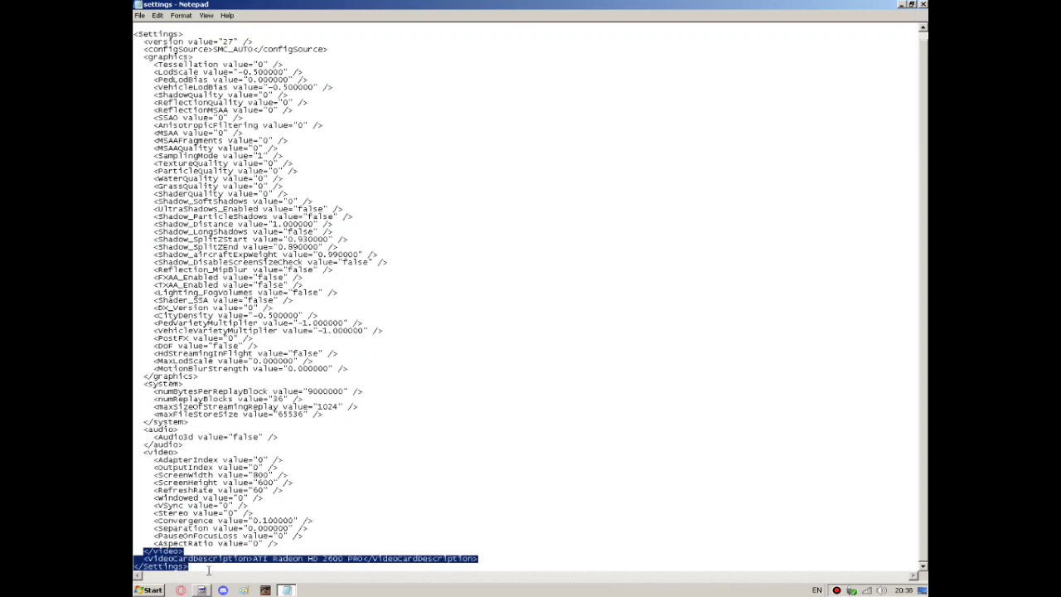
{"action": "left_click", "coordinate": [286, 549]}
{"action": "left_click_drag", "start_coordinate": [142, 544], "coordinate": [209, 567]}
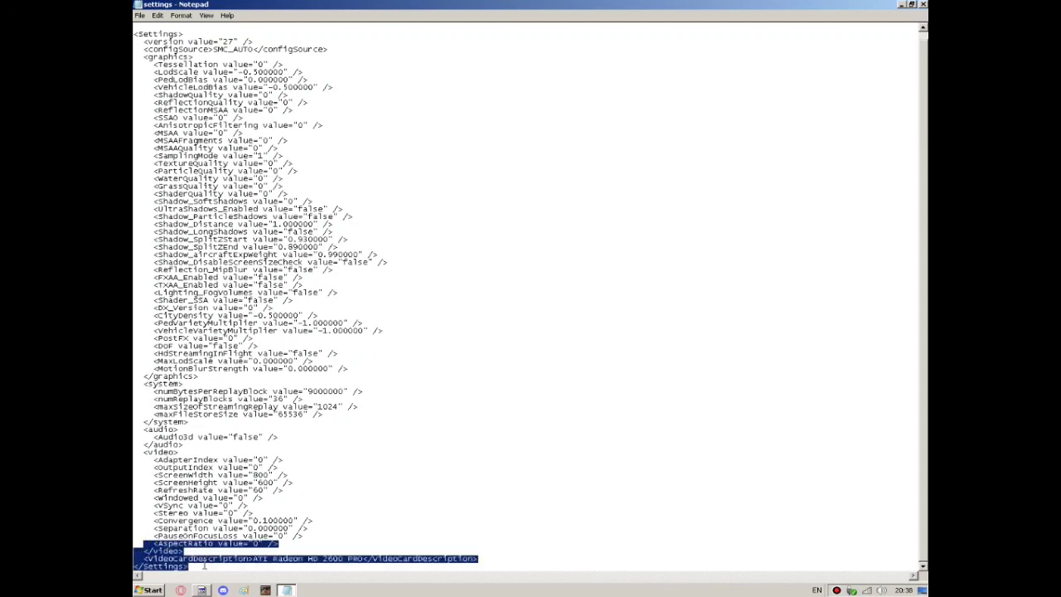
{"action": "left_click", "coordinate": [294, 346]}
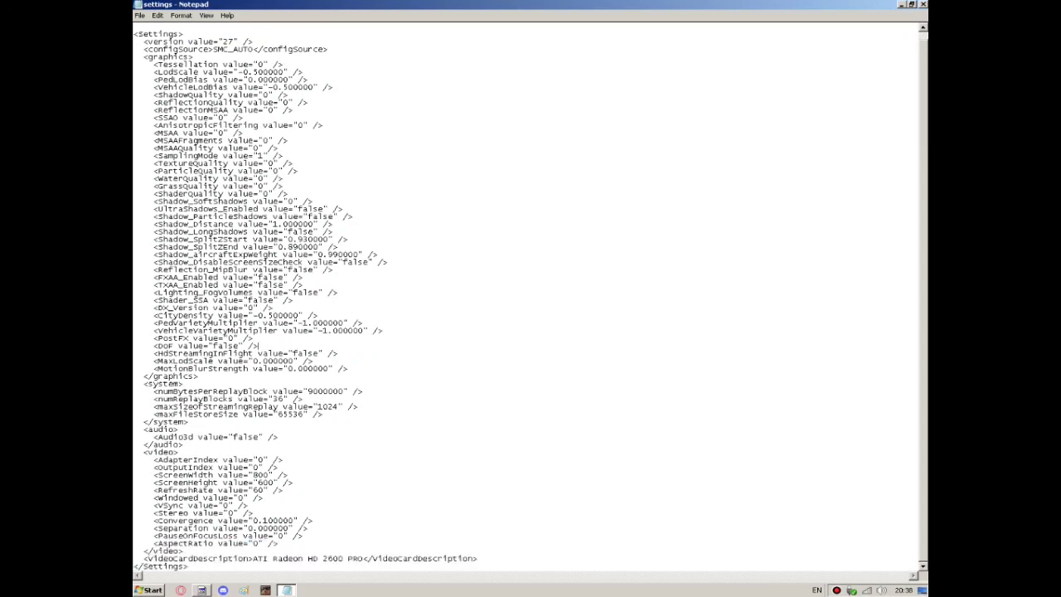
Dismiss the file commands and close the settings file
{"action": "left_click", "coordinate": [141, 17]}
{"action": "left_click", "coordinate": [586, 149]}
{"action": "left_click", "coordinate": [923, 4]}
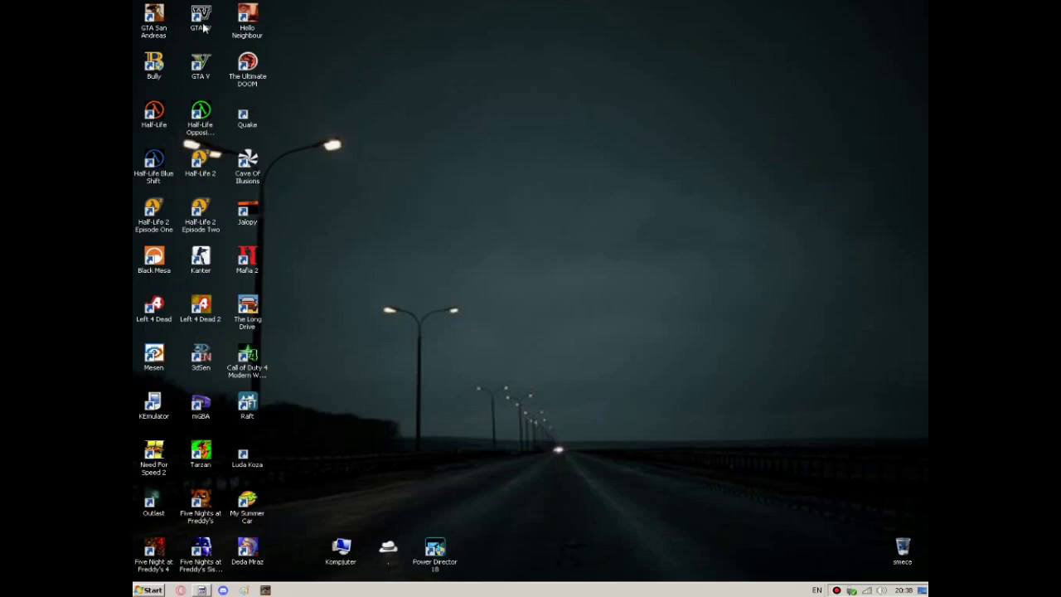
Open the file location of the GTA V desktop shortcut and look through the files in the installation folder
{"action": "right_click", "coordinate": [202, 68]}
{"action": "left_click", "coordinate": [249, 88]}
{"action": "scroll", "coordinate": [474, 284], "scroll_direction": "down", "scroll_amount": 10}
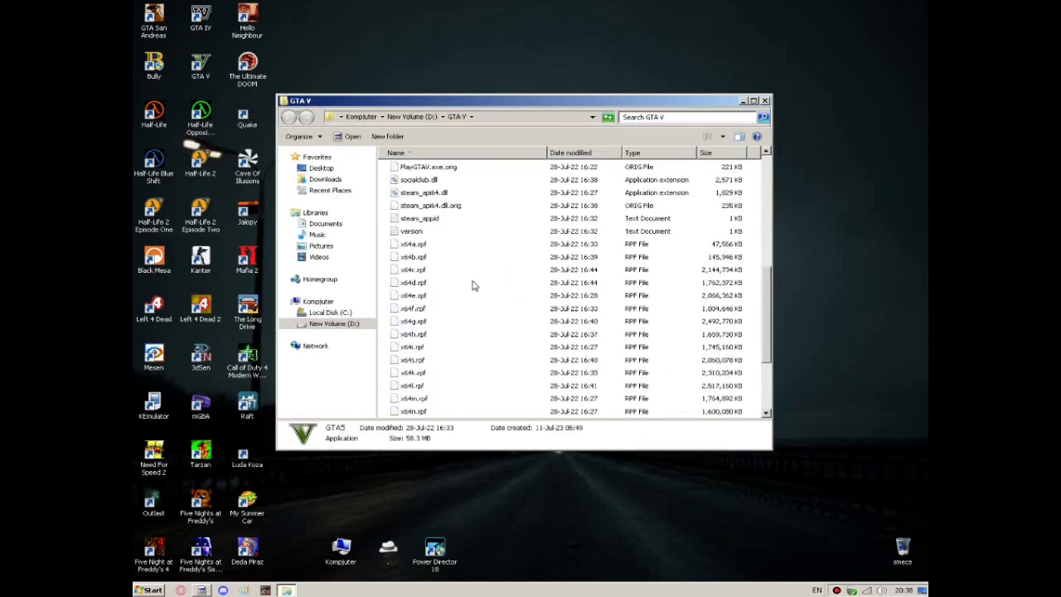
{"action": "scroll", "coordinate": [473, 284], "scroll_direction": "up", "scroll_amount": 10}
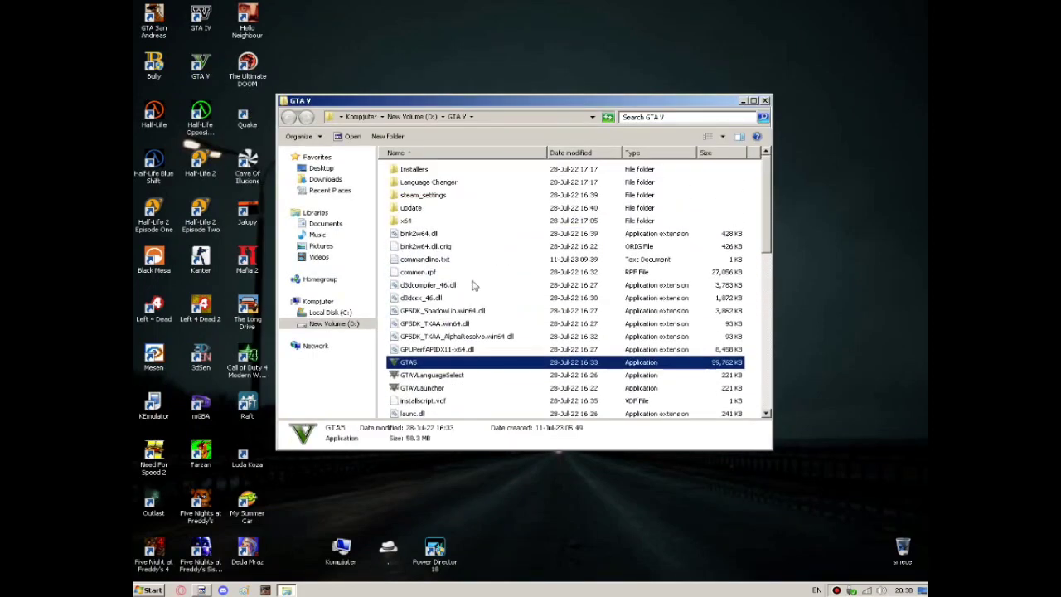
{"action": "scroll", "coordinate": [435, 298], "scroll_direction": "down", "scroll_amount": 4}
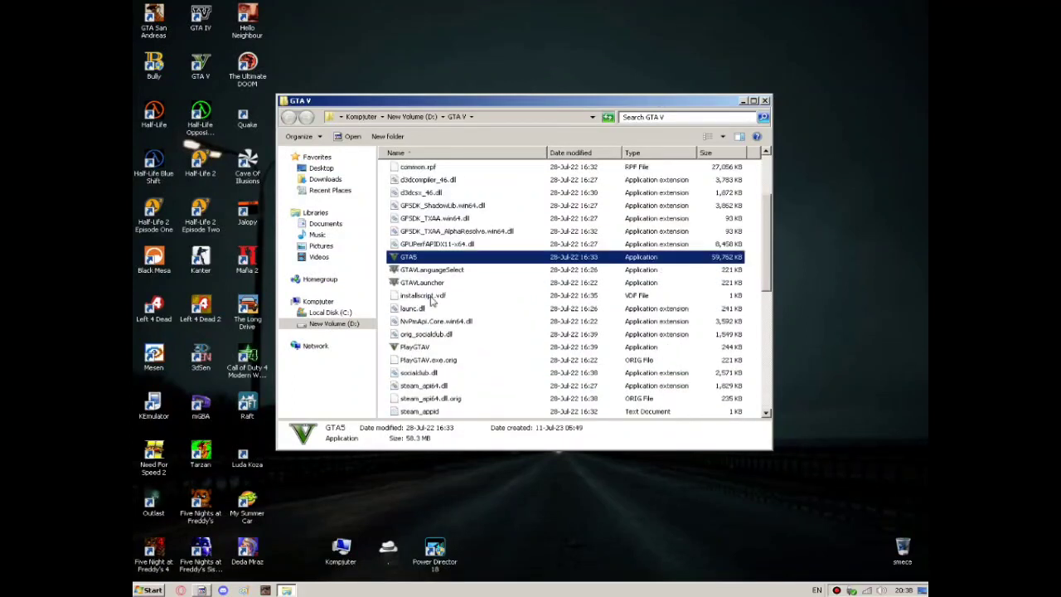
{"action": "scroll", "coordinate": [448, 382], "scroll_direction": "up", "scroll_amount": 4}
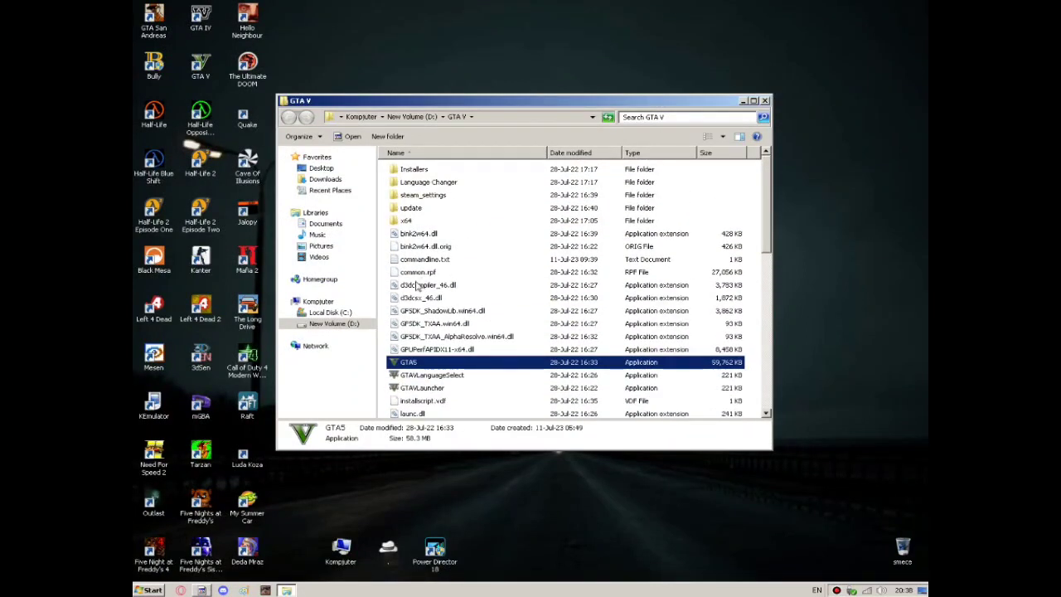
Bring up the options for creating a new Text Document in the GTA V folder, and dismiss them without creating one
{"action": "right_click", "coordinate": [386, 269]}
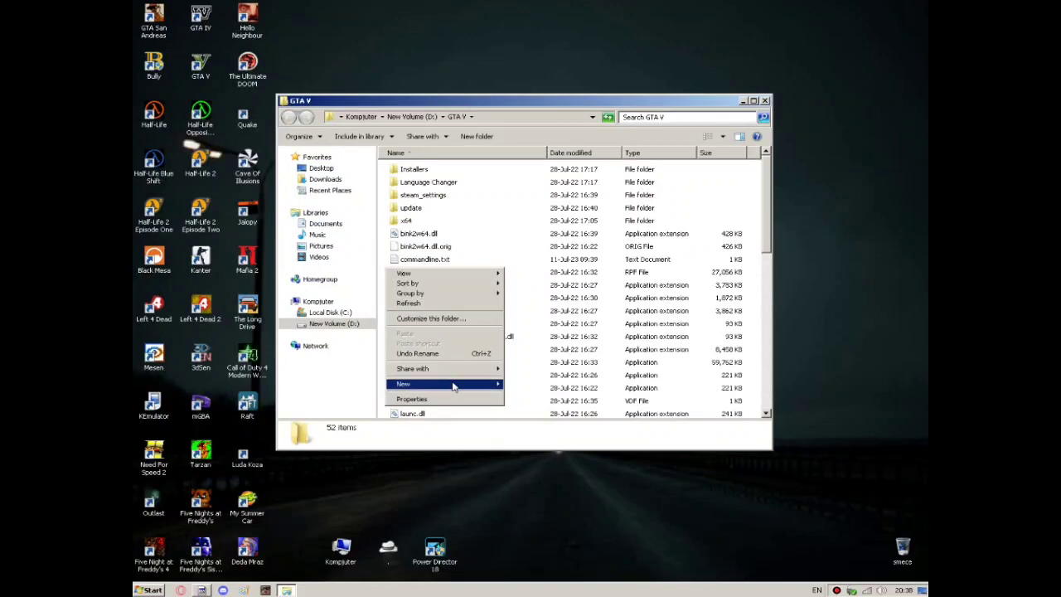
{"action": "mouse_move", "coordinate": [454, 385]}
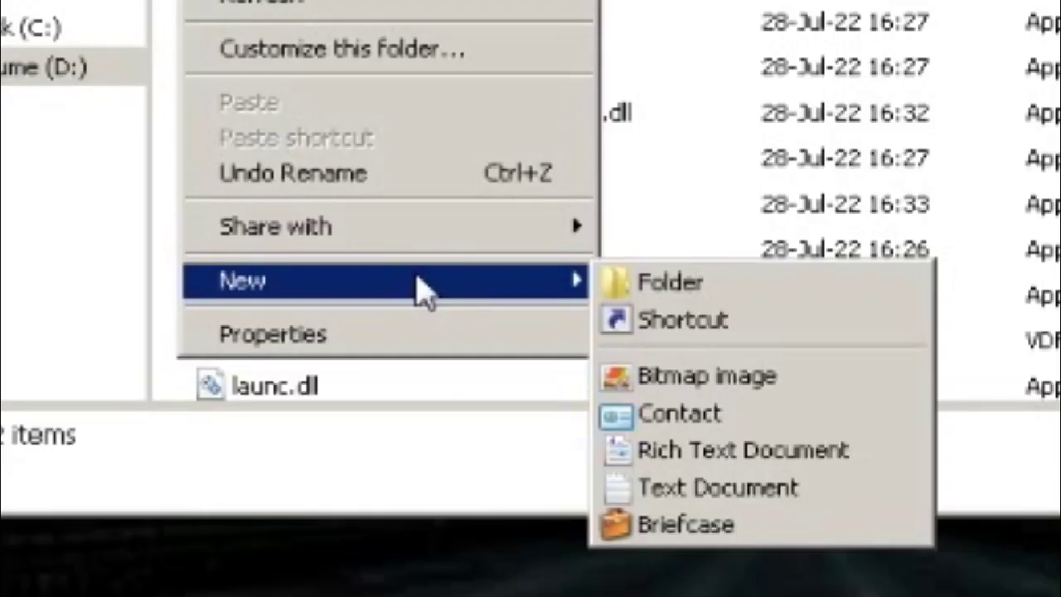
{"action": "left_click", "coordinate": [783, 514]}
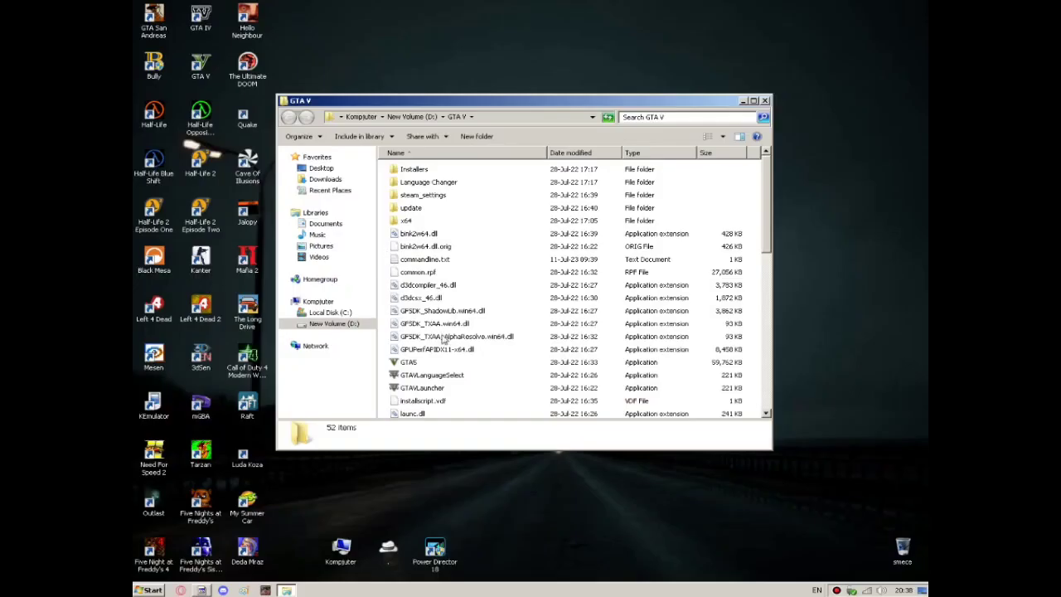
{"action": "right_click", "coordinate": [380, 324]}
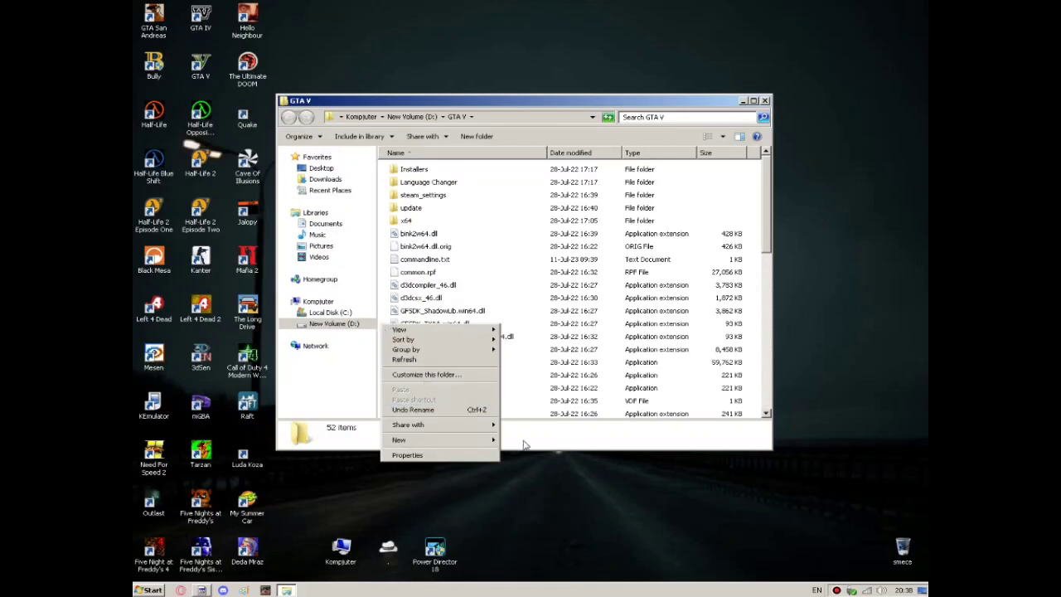
{"action": "left_click", "coordinate": [384, 259]}
Open commandline.txt from the GTA V folder, reposition its window, and highlight the list of launch parameters
{"action": "left_click", "coordinate": [423, 262]}
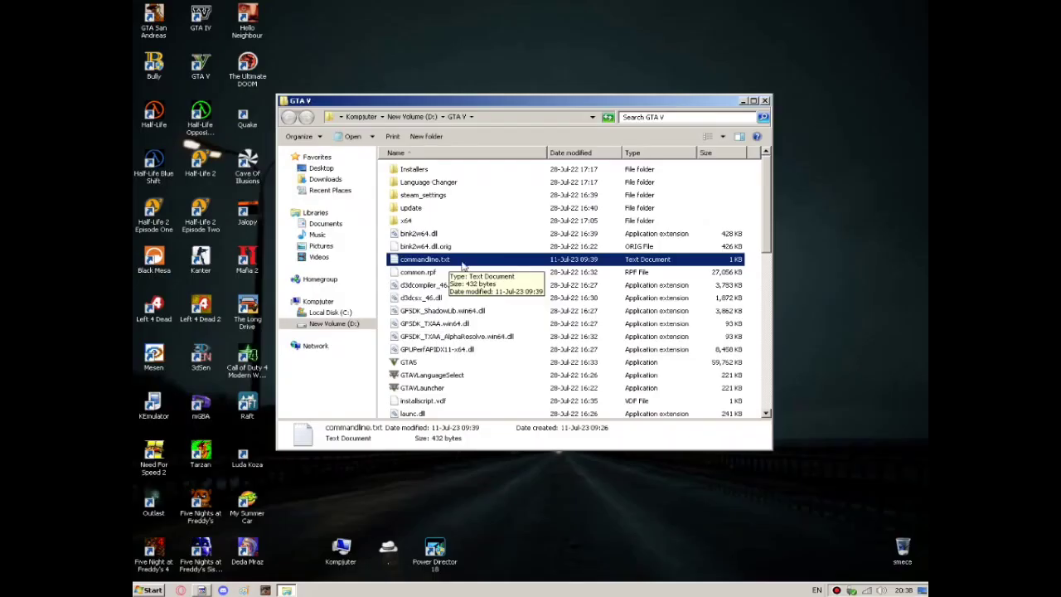
{"action": "double_click", "coordinate": [462, 265]}
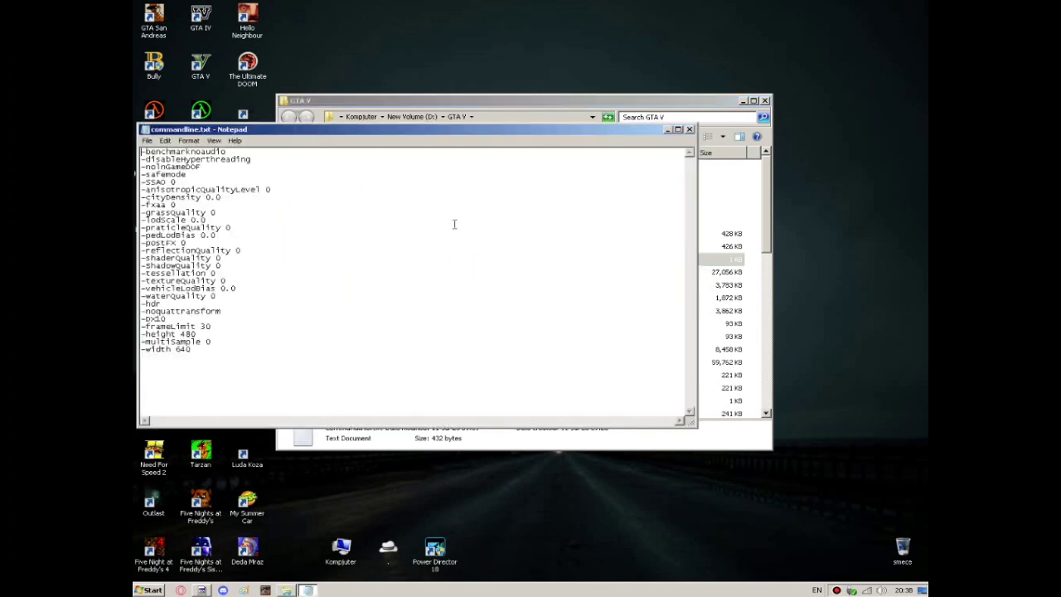
{"action": "left_click_drag", "start_coordinate": [494, 136], "coordinate": [603, 171]}
{"action": "left_click_drag", "start_coordinate": [351, 407], "coordinate": [295, 174]}
{"action": "left_click", "coordinate": [398, 320]}
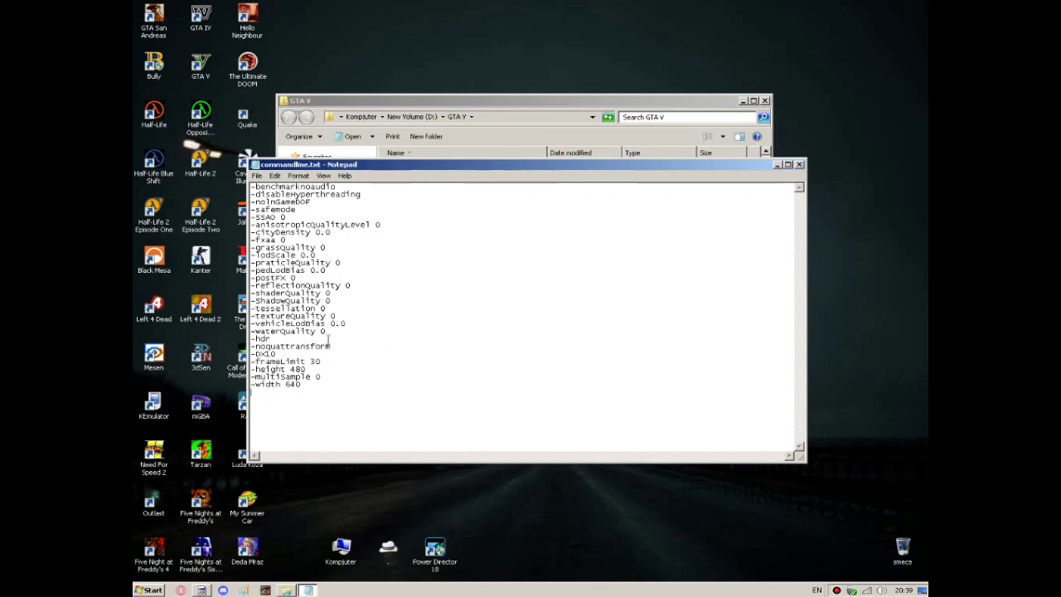
Highlight the -hdr line in commandline.txt, clear the selection, and close the file
{"action": "left_click_drag", "start_coordinate": [300, 339], "coordinate": [252, 339]}
{"action": "left_click", "coordinate": [252, 339]}
{"action": "left_click", "coordinate": [799, 164]}
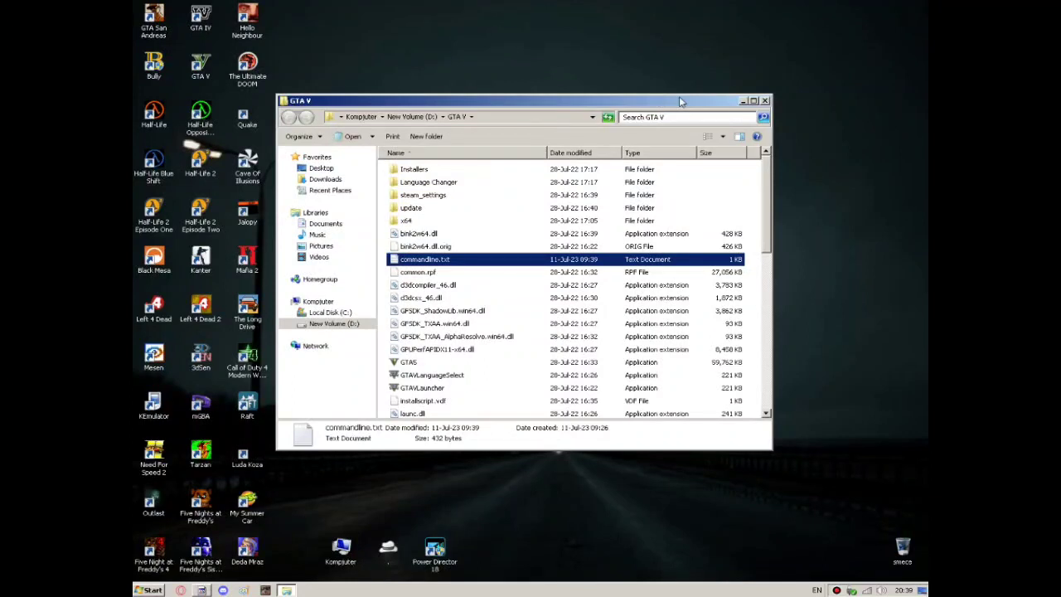
Look through the rest of the GTA V folder's file list and close the folder window
{"action": "scroll", "coordinate": [585, 257], "scroll_direction": "down", "scroll_amount": 10}
{"action": "scroll", "coordinate": [585, 257], "scroll_direction": "up", "scroll_amount": 10}
{"action": "left_click", "coordinate": [765, 101]}
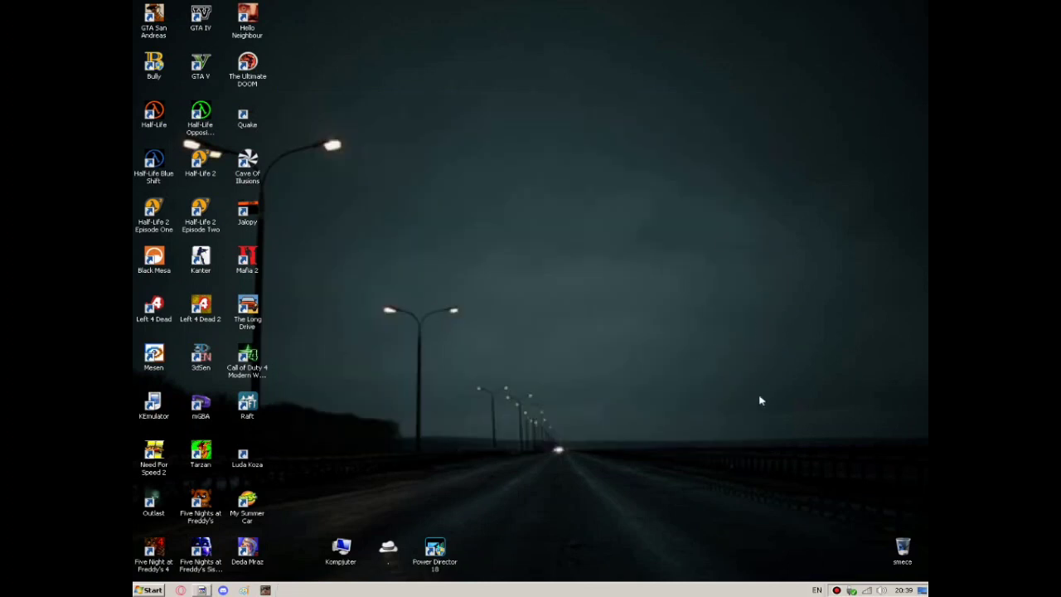
{"action": "left_click_drag", "start_coordinate": [656, 415], "coordinate": [710, 470]}
Open Windows Task Manager, view the running processes and applications, and close it
{"action": "left_click", "coordinate": [148, 589]}
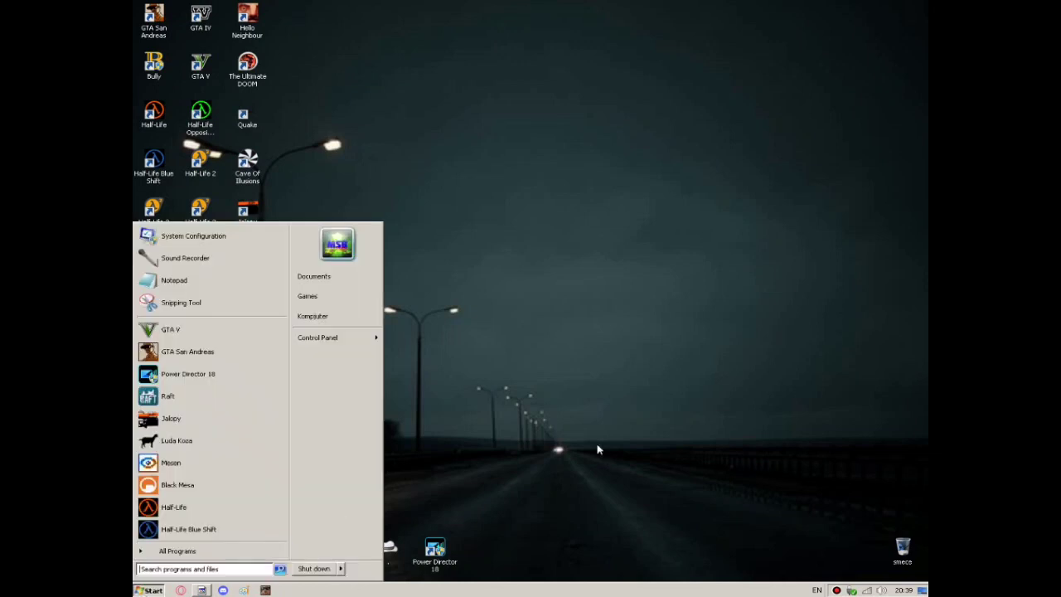
{"action": "right_click", "coordinate": [675, 589]}
{"action": "left_click", "coordinate": [699, 565]}
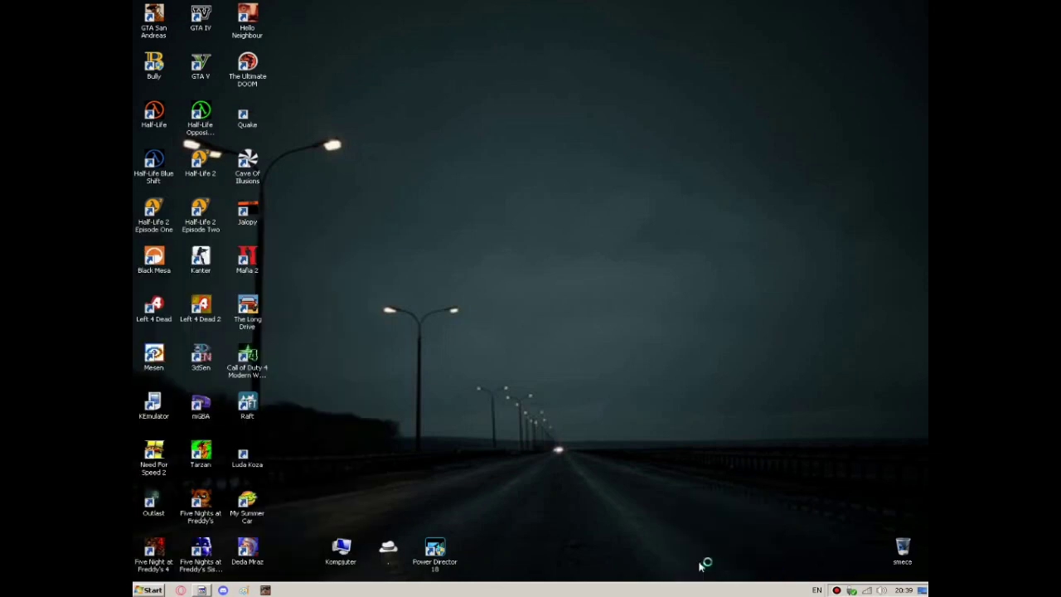
{"action": "left_click", "coordinate": [382, 179]}
{"action": "left_click", "coordinate": [348, 178]}
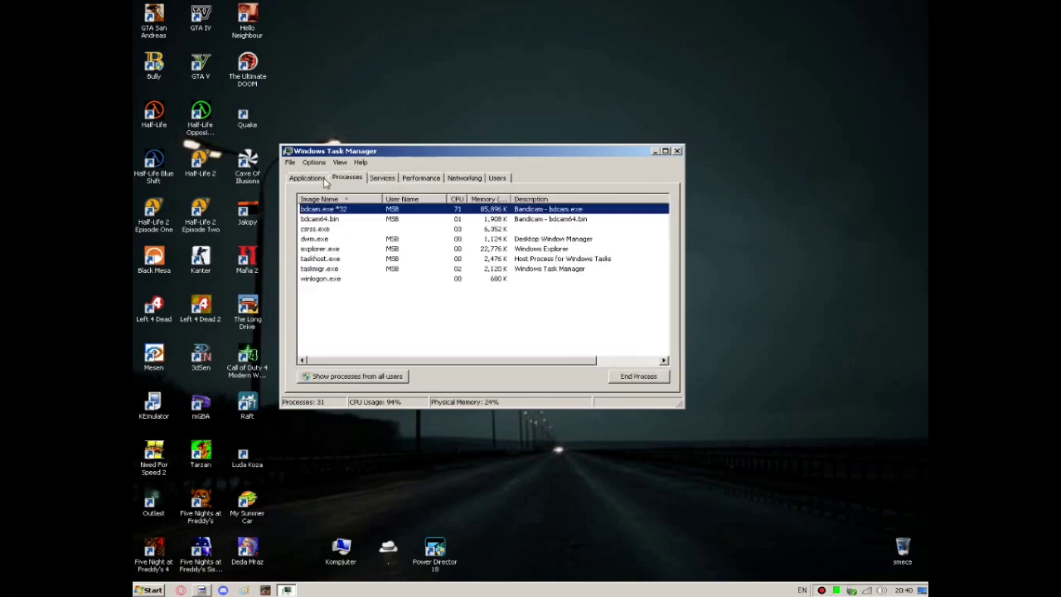
{"action": "left_click", "coordinate": [317, 181]}
{"action": "left_click", "coordinate": [343, 182]}
{"action": "left_click", "coordinate": [677, 151]}
{"action": "left_click_drag", "start_coordinate": [634, 188], "coordinate": [916, 290]}
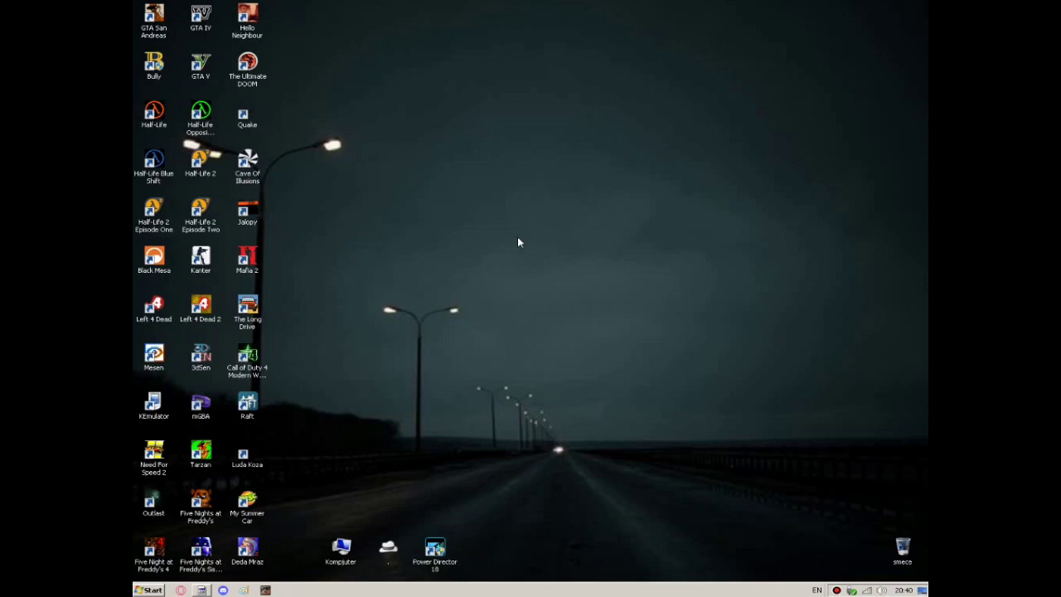
{"action": "left_click_drag", "start_coordinate": [476, 230], "coordinate": [550, 278]}
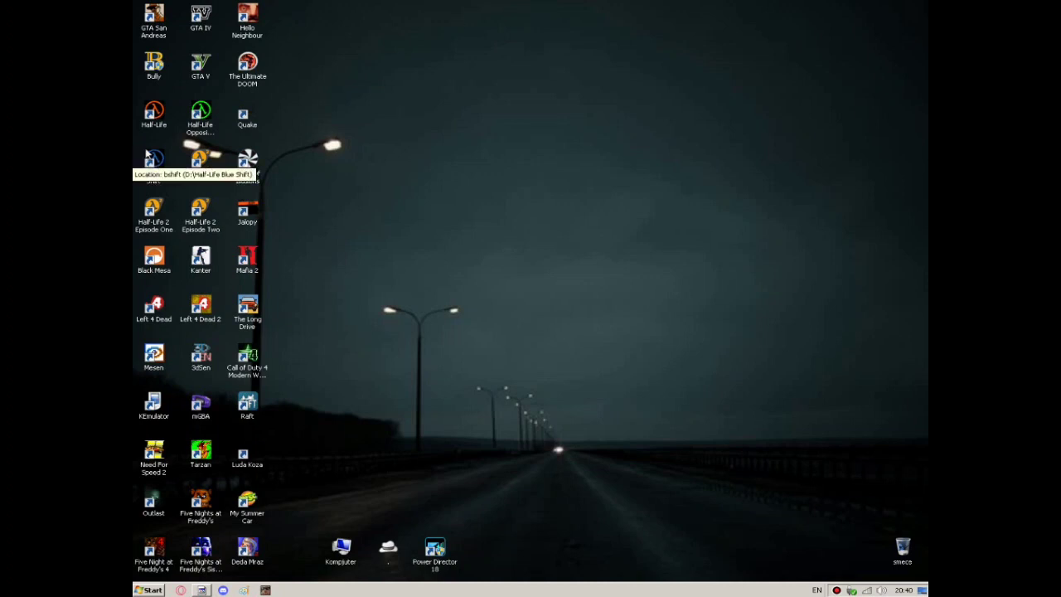
{"action": "left_click", "coordinate": [150, 590]}
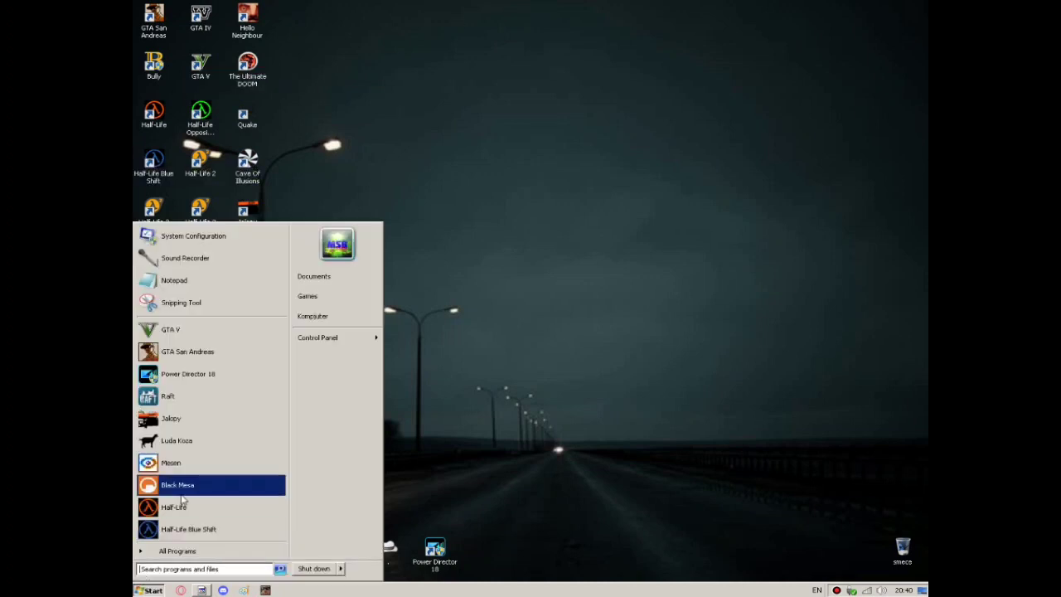
{"action": "left_click_drag", "start_coordinate": [483, 237], "coordinate": [522, 267]}
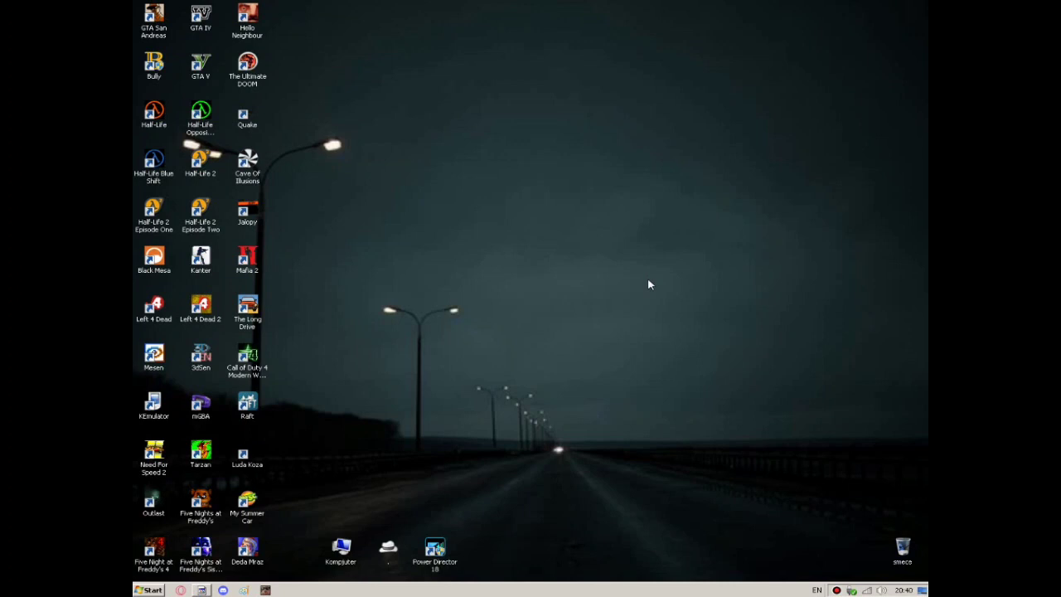
Open the file location of the GTA V desktop shortcut again and look over the game files
{"action": "right_click", "coordinate": [200, 66]}
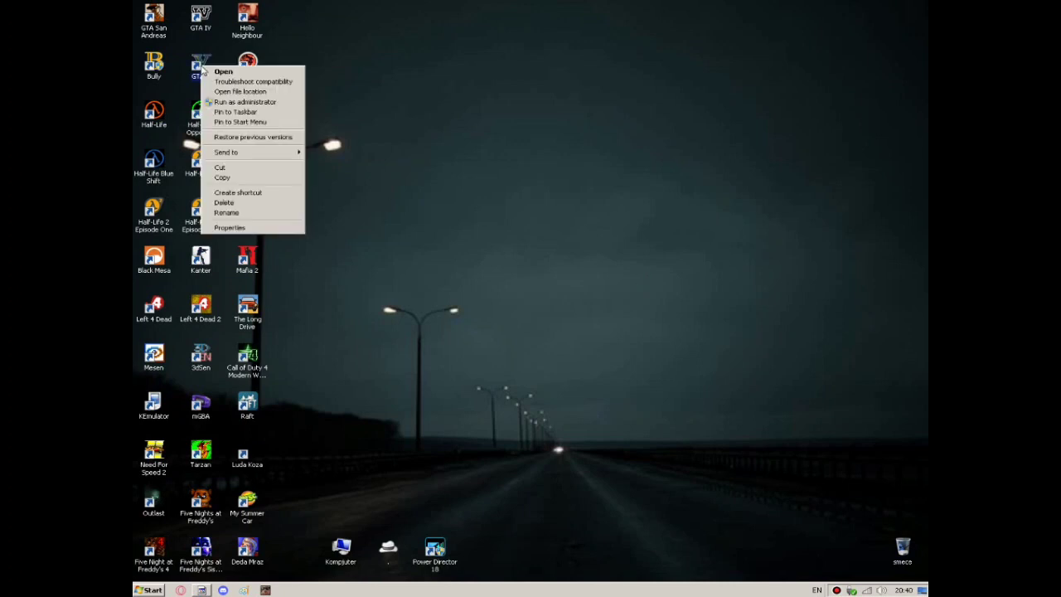
{"action": "left_click", "coordinate": [228, 91]}
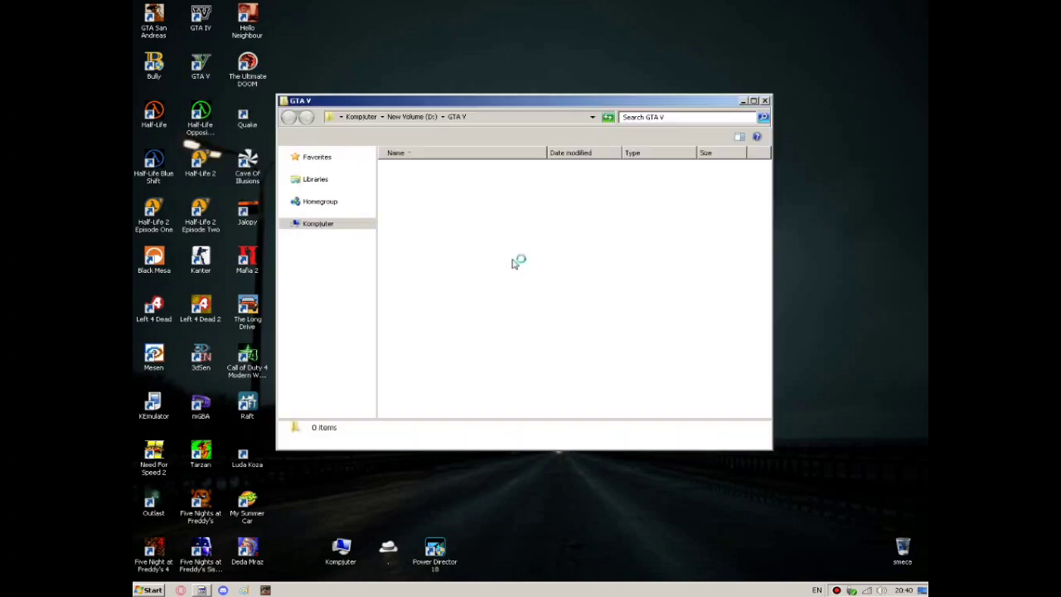
{"action": "scroll", "coordinate": [385, 327], "scroll_direction": "down", "scroll_amount": 10}
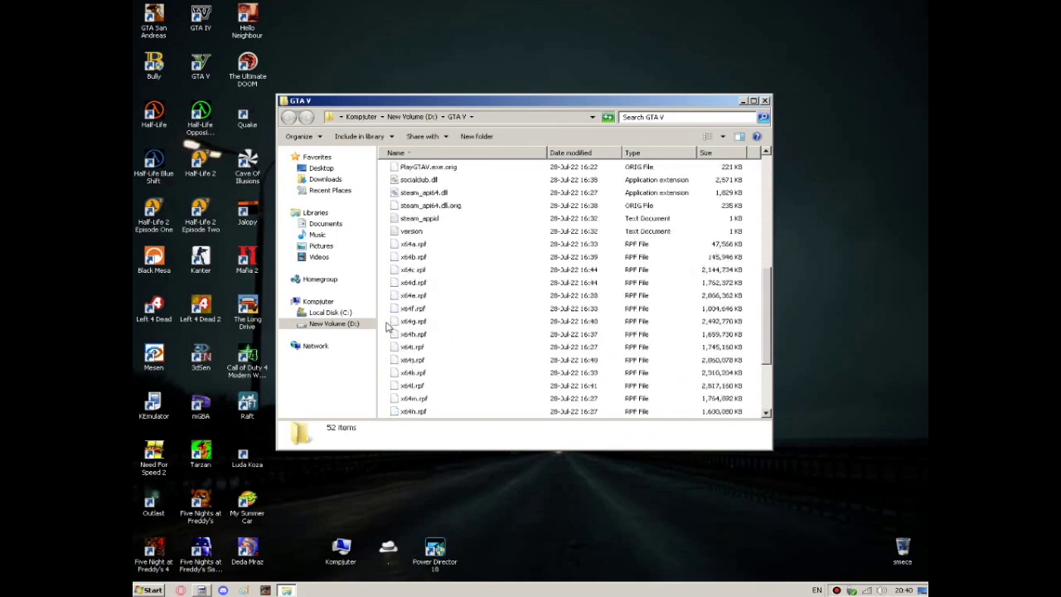
{"action": "scroll", "coordinate": [385, 328], "scroll_direction": "up", "scroll_amount": 9}
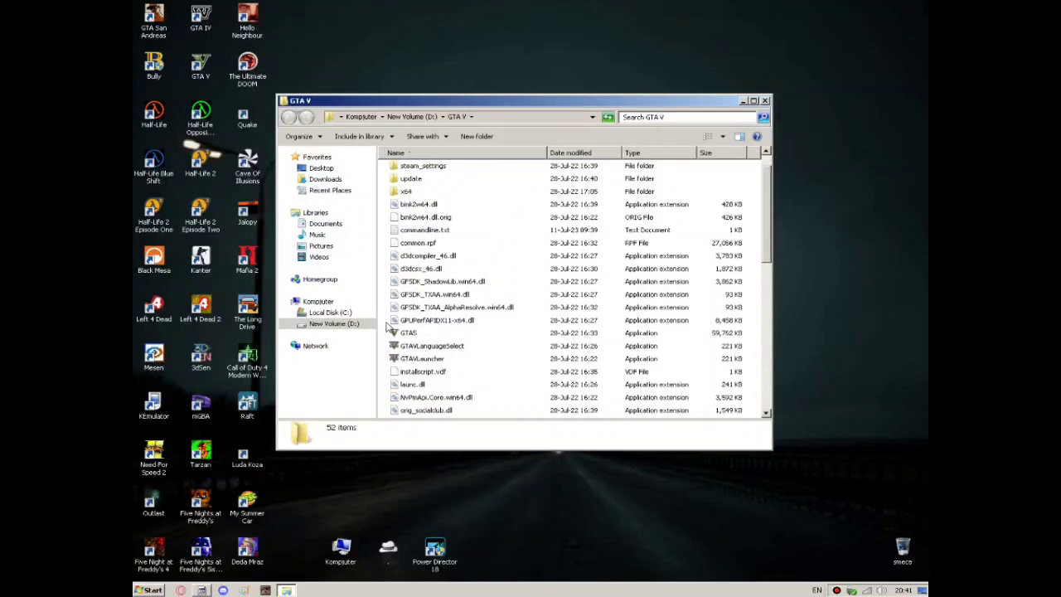
{"action": "scroll", "coordinate": [386, 327], "scroll_direction": "up", "scroll_amount": 1}
Check the Installers and Language Changer folders, look over the remaining RPF files, and close the GTA V folder
{"action": "double_click", "coordinate": [424, 171]}
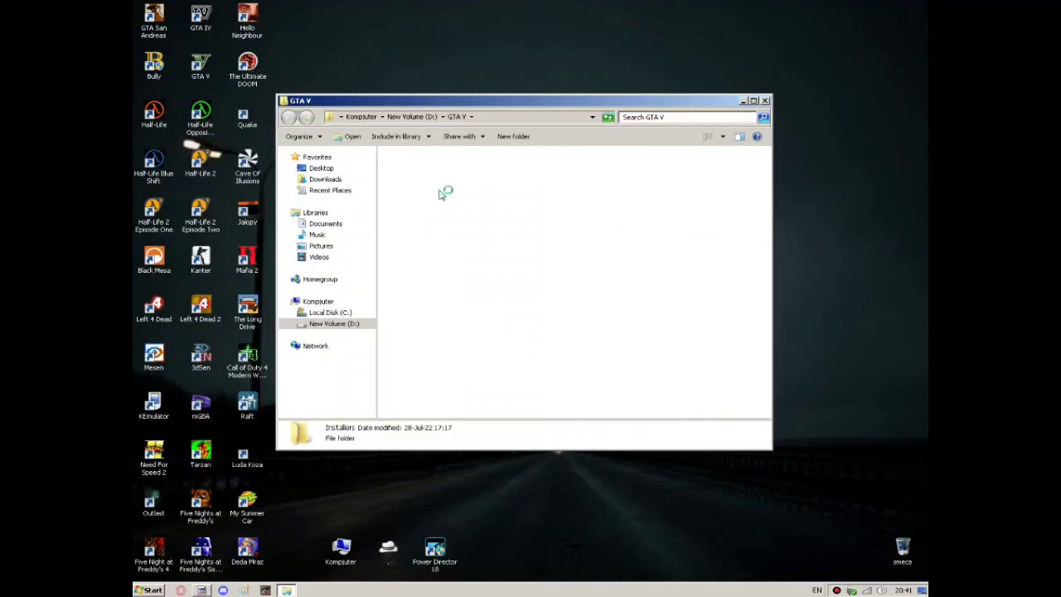
{"action": "key", "text": "BackSpace"}
{"action": "double_click", "coordinate": [460, 184]}
{"action": "key", "text": "BackSpace"}
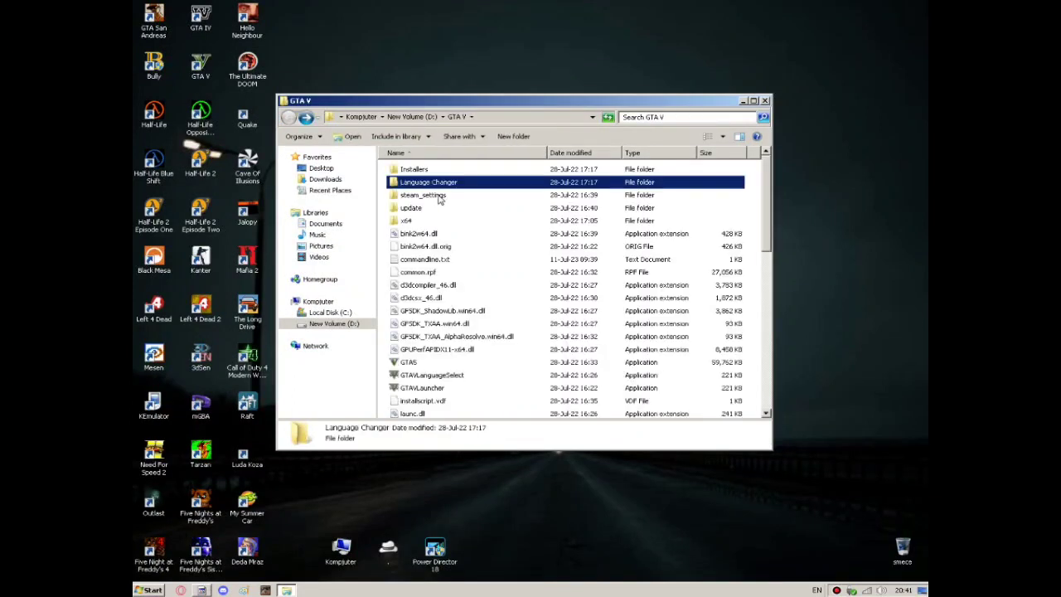
{"action": "scroll", "coordinate": [655, 199], "scroll_direction": "down", "scroll_amount": 10}
{"action": "scroll", "coordinate": [655, 199], "scroll_direction": "down", "scroll_amount": 3}
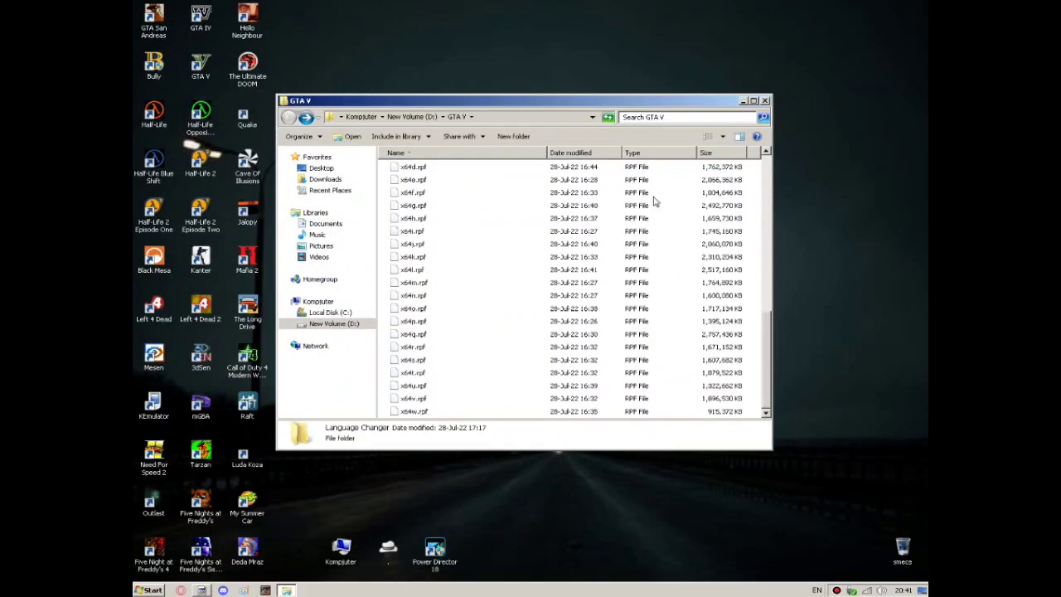
{"action": "left_click", "coordinate": [764, 101]}
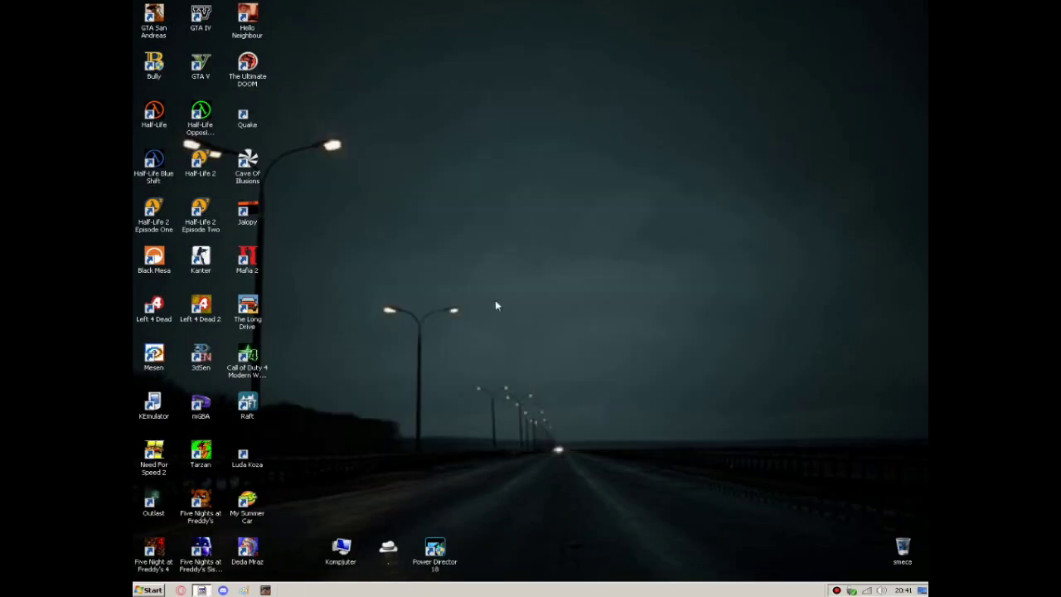